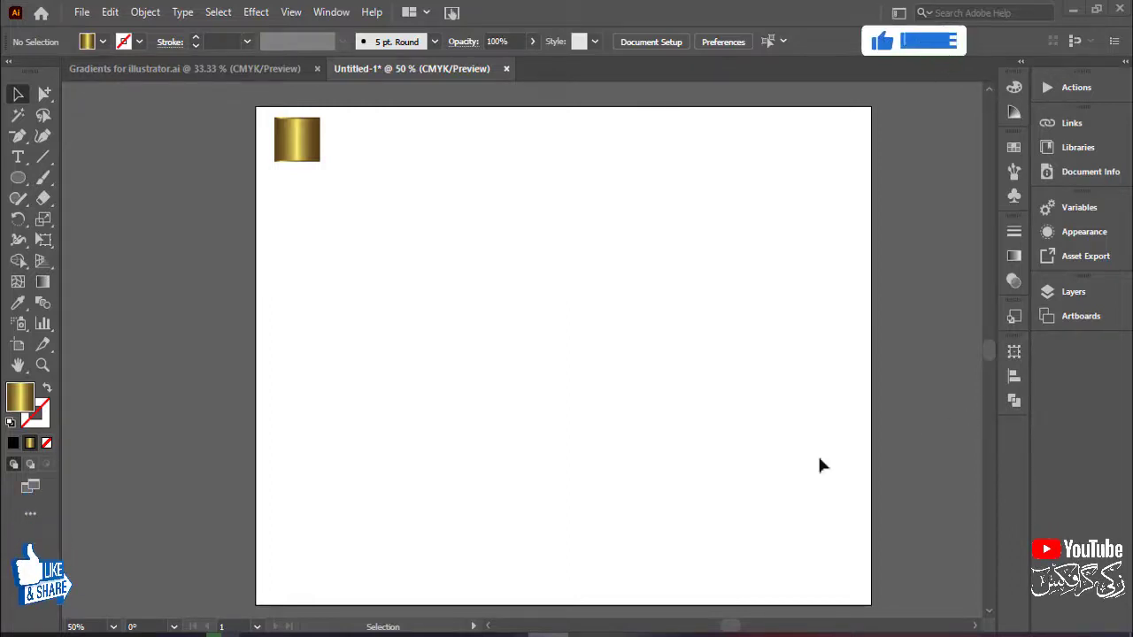
Set the fill to None and choose the Ellipse Tool from the shape-tool flyout
{"action": "left_click", "coordinate": [102, 41]}
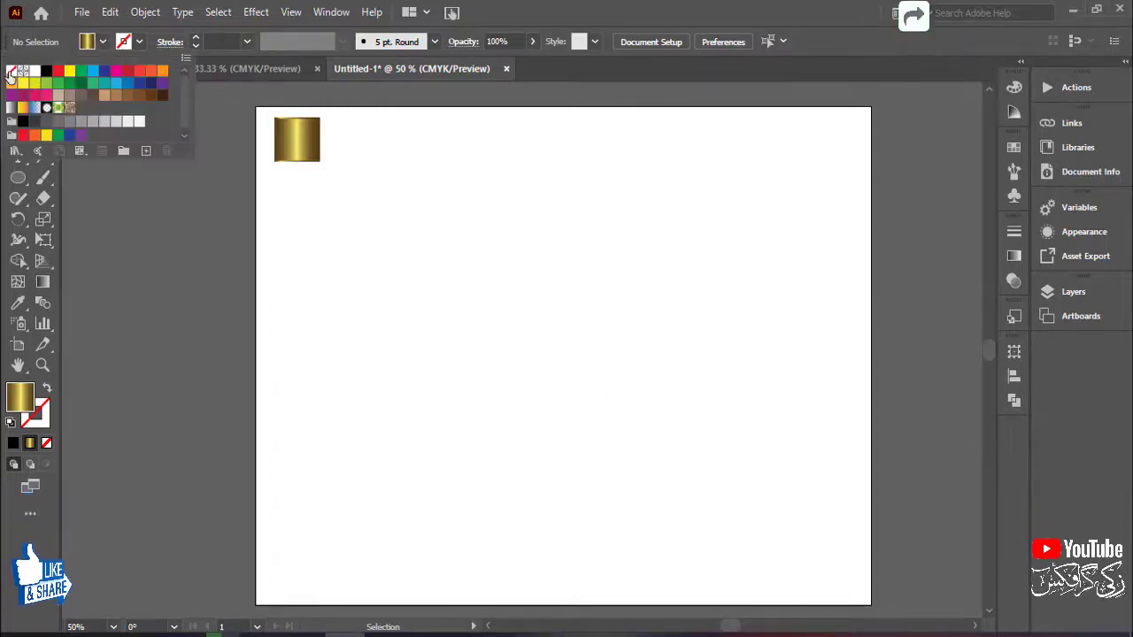
{"action": "left_click", "coordinate": [10, 64]}
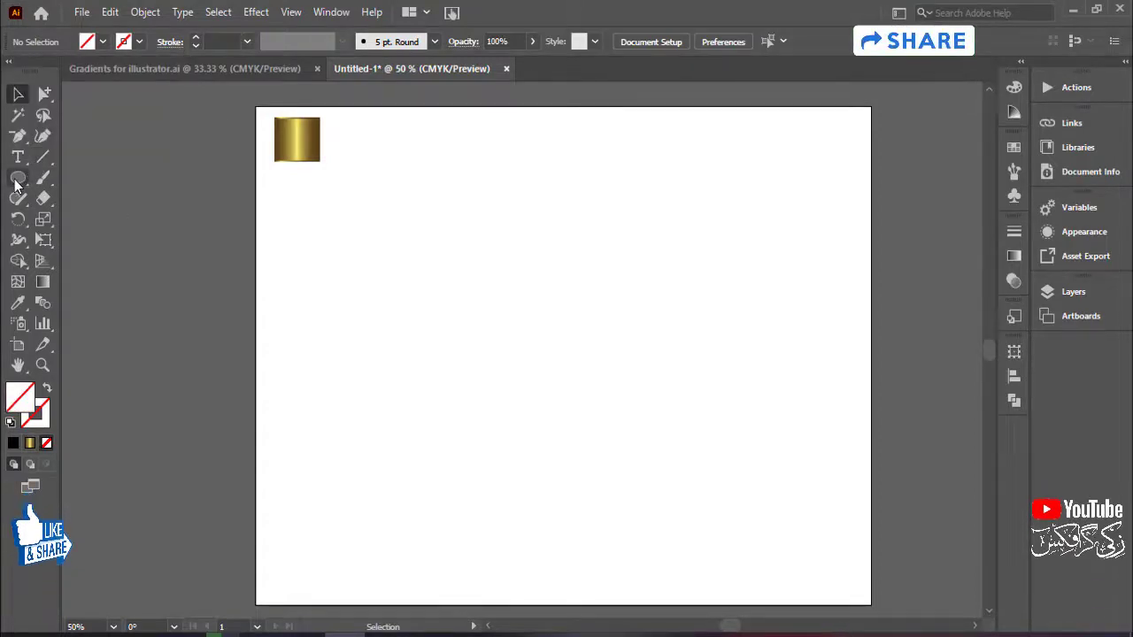
{"action": "left_click_drag", "start_coordinate": [15, 183], "coordinate": [85, 218]}
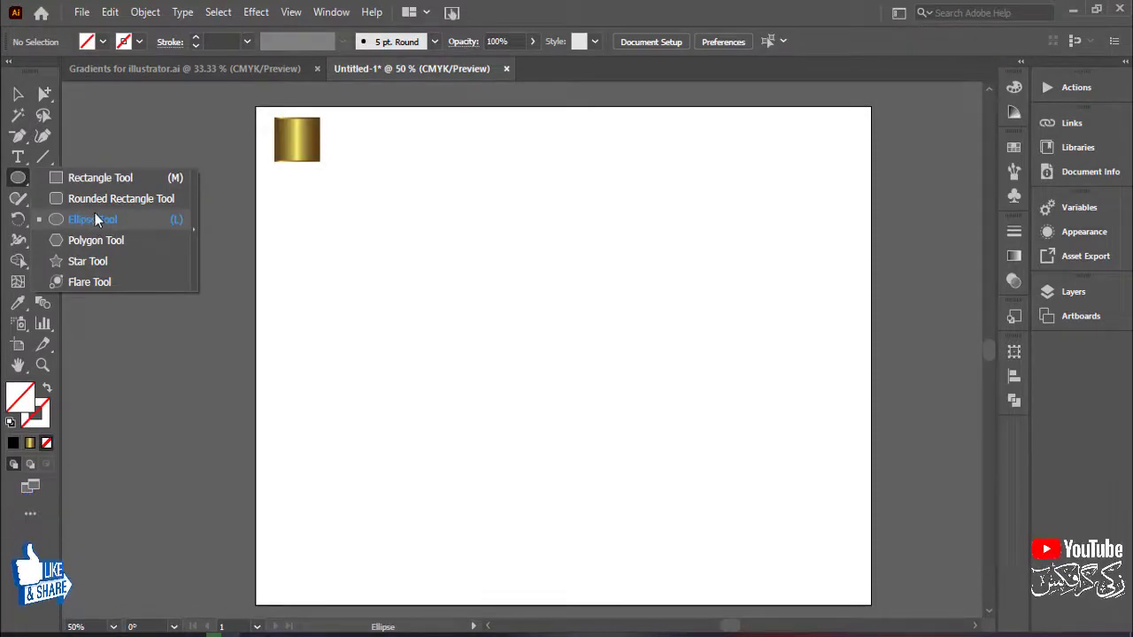
{"action": "left_click", "coordinate": [111, 222]}
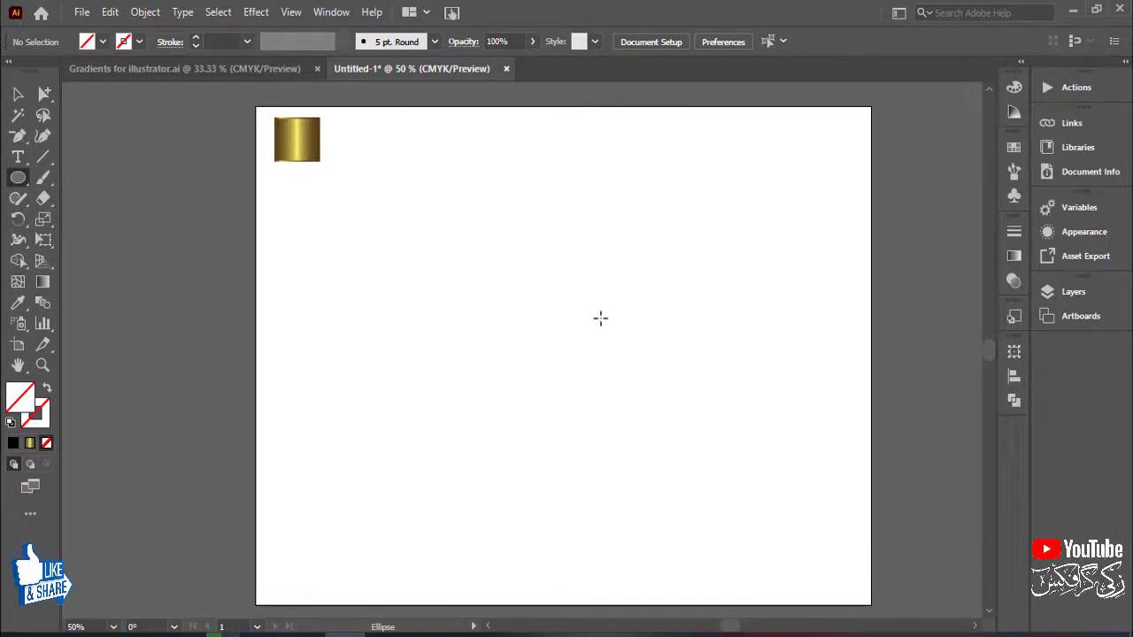
Draw a circle in the middle of the artboard with a black outline
{"action": "left_click_drag", "start_coordinate": [591, 304], "coordinate": [697, 415]}
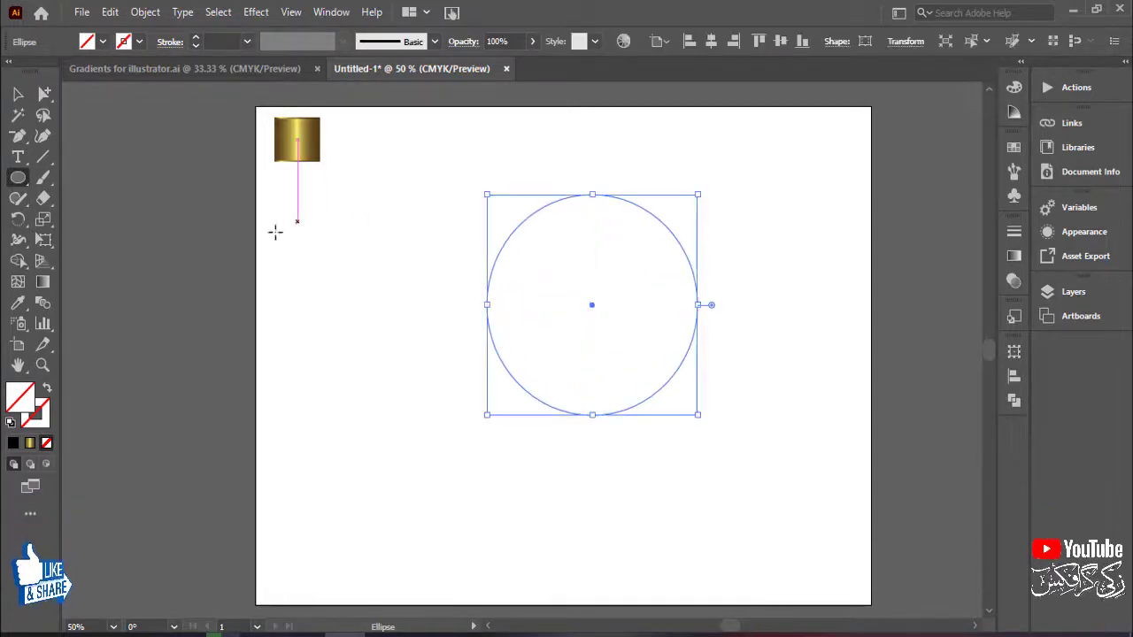
{"action": "left_click", "coordinate": [18, 94]}
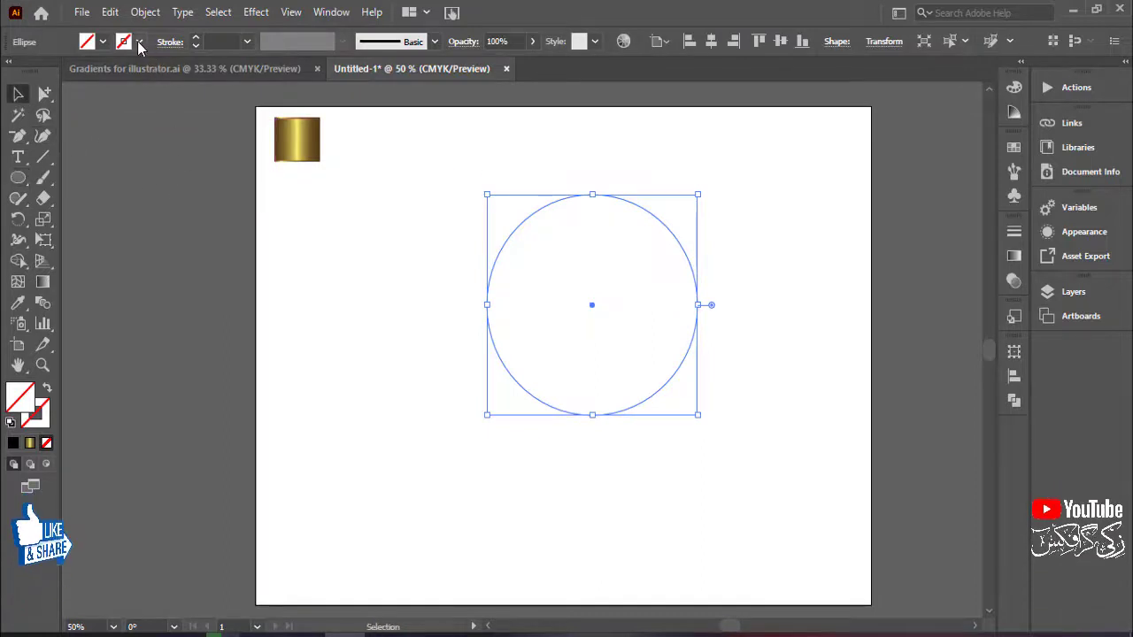
{"action": "left_click", "coordinate": [102, 41]}
{"action": "left_click", "coordinate": [47, 71]}
{"action": "key", "text": "Escape"}
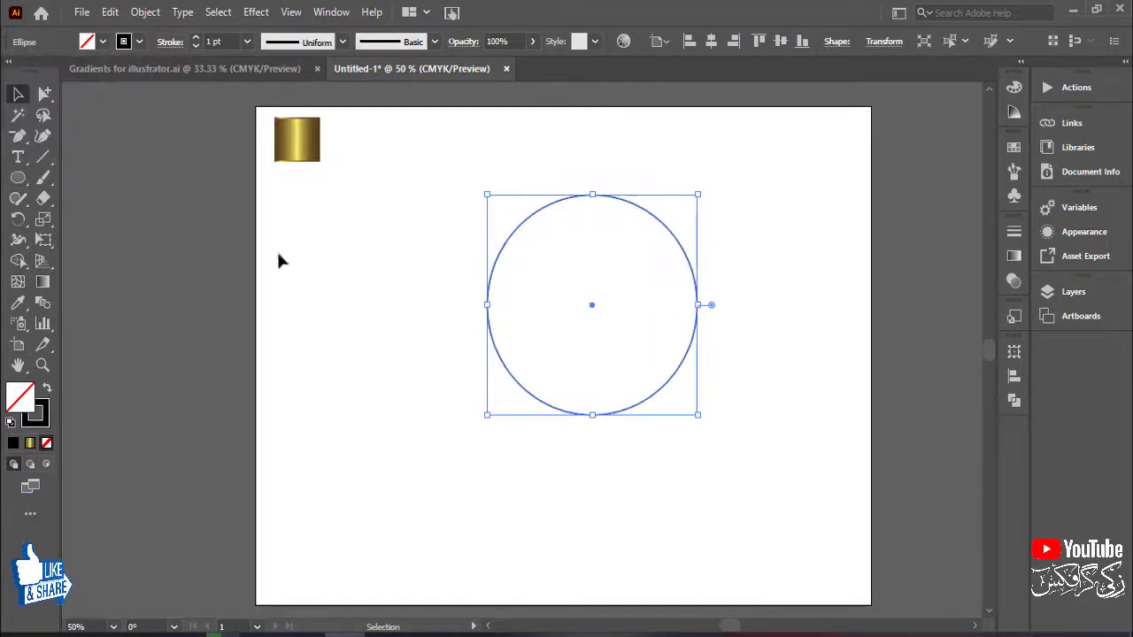
Alt-drag a copy of the circle to its right
{"action": "left_click", "coordinate": [724, 310]}
{"action": "left_click", "coordinate": [699, 306]}
{"action": "left_click_drag", "start_coordinate": [592, 305], "coordinate": [812, 317]}
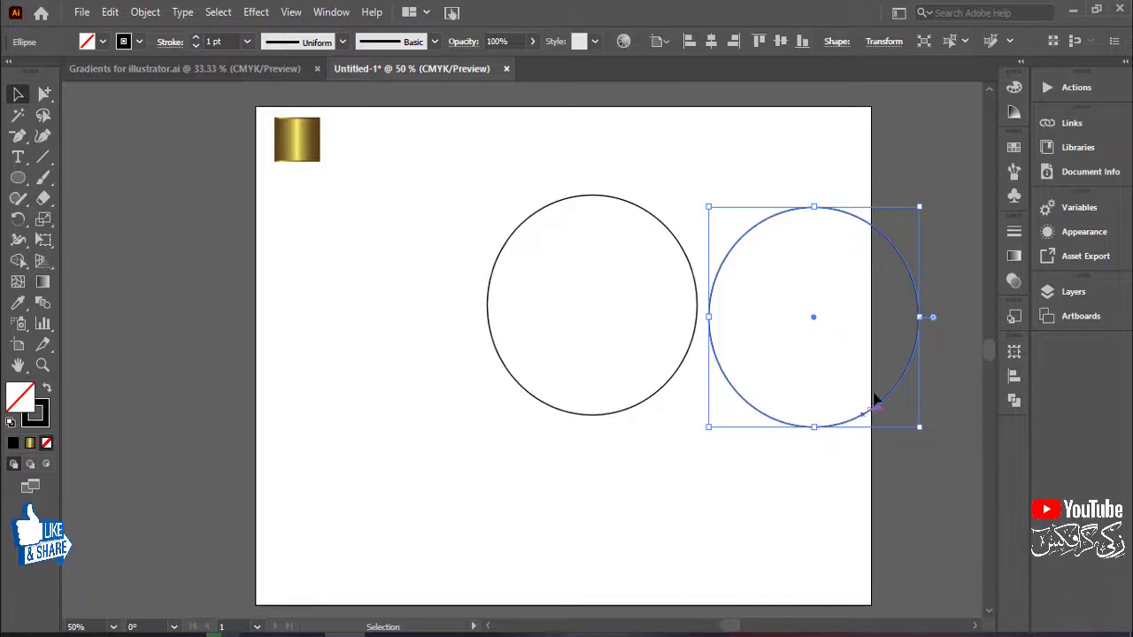
Shrink the right circle copy and Alt-drag a duplicate of it upward
{"action": "left_click_drag", "start_coordinate": [910, 222], "coordinate": [900, 245]}
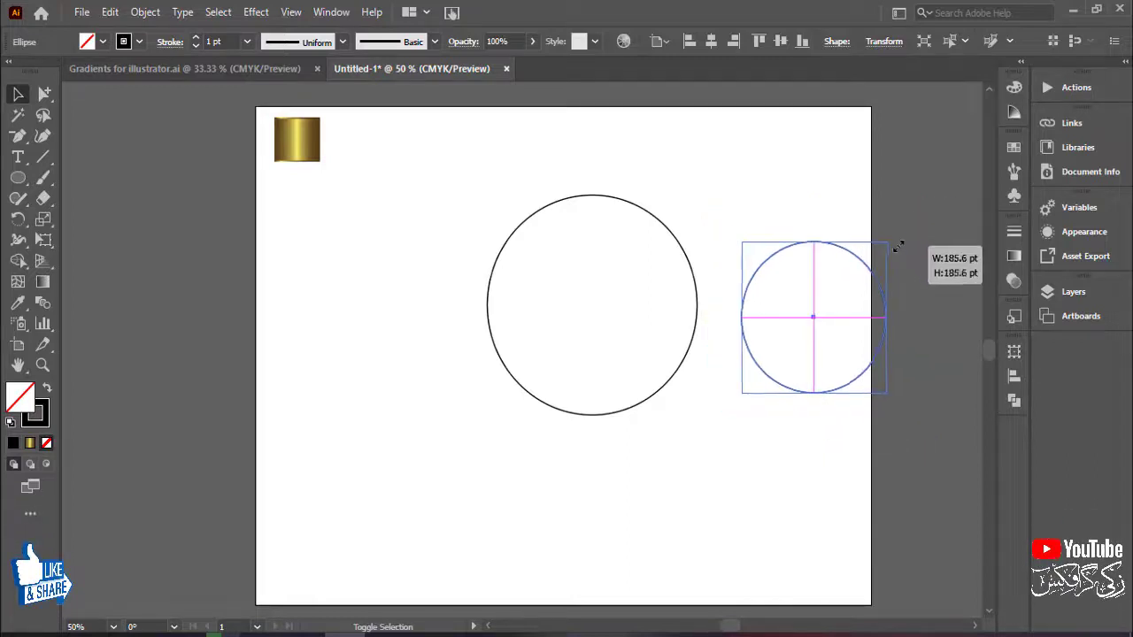
{"action": "left_click", "coordinate": [912, 297]}
{"action": "left_click", "coordinate": [880, 292]}
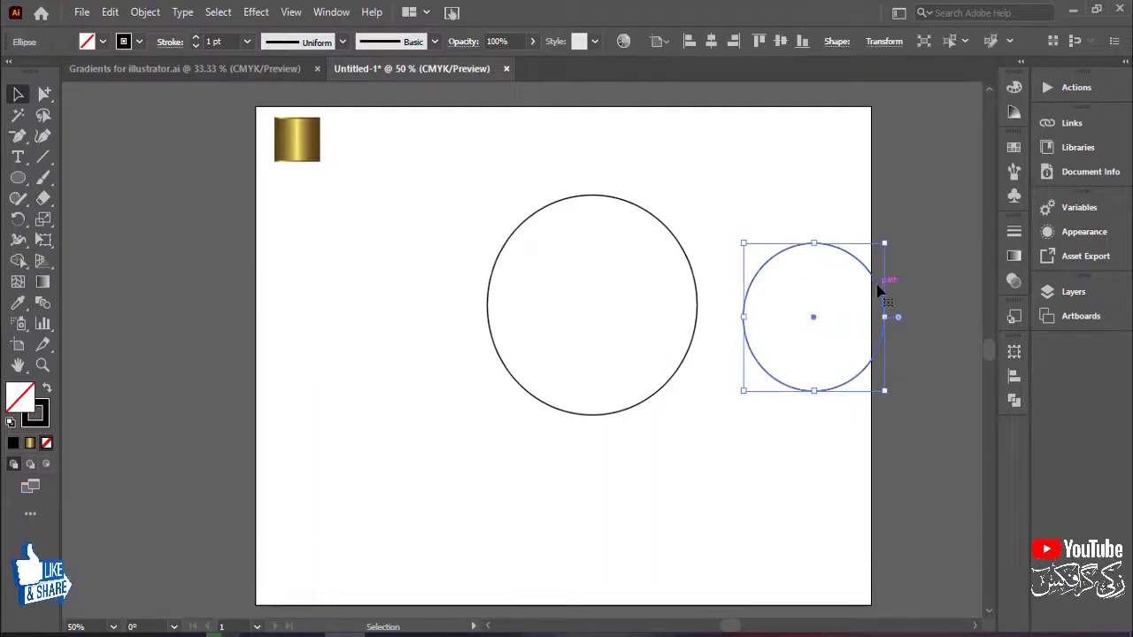
{"action": "left_click_drag", "start_coordinate": [815, 323], "coordinate": [820, 183]}
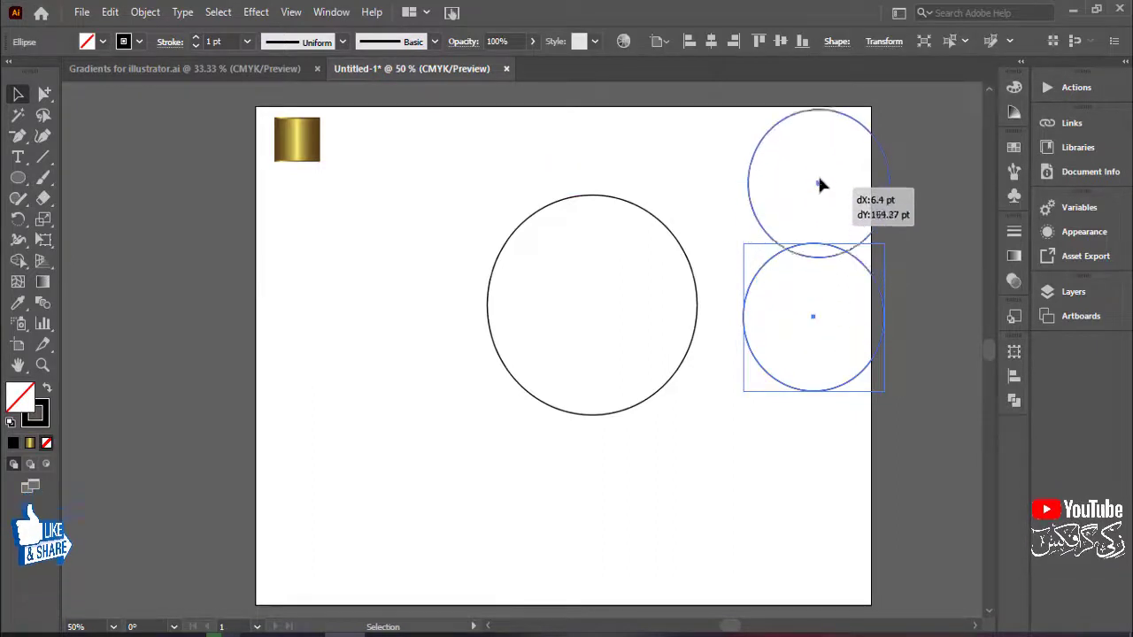
Centre all three circles on each other, move them to mid-artboard, and enlarge them
{"action": "left_click_drag", "start_coordinate": [952, 219], "coordinate": [625, 313]}
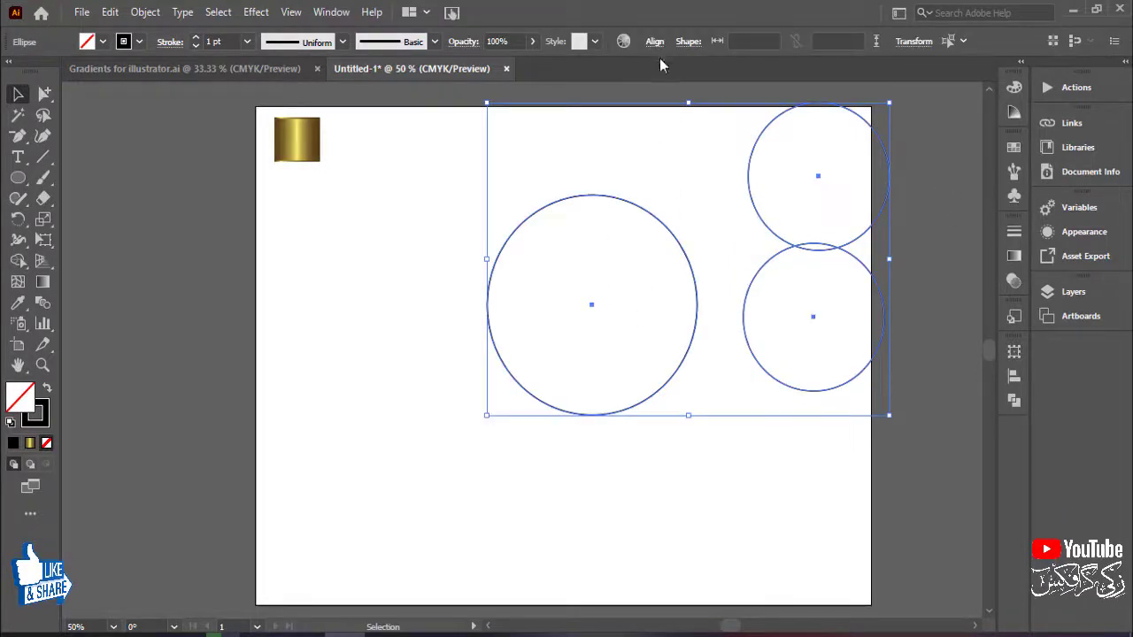
{"action": "left_click", "coordinate": [655, 42]}
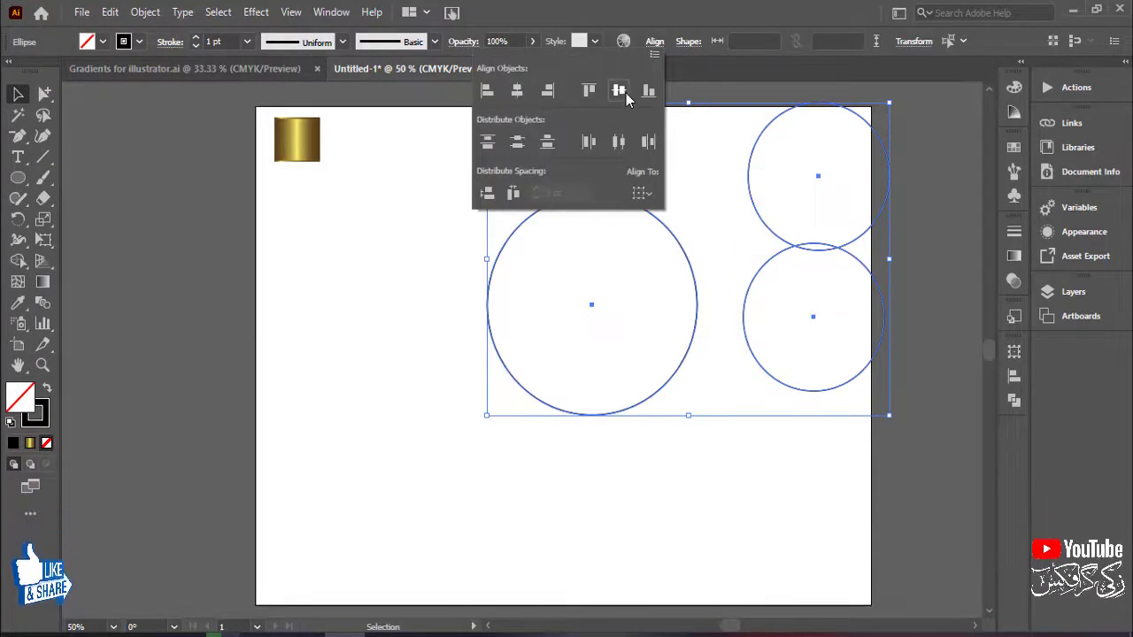
{"action": "left_click", "coordinate": [619, 91]}
{"action": "left_click", "coordinate": [519, 92]}
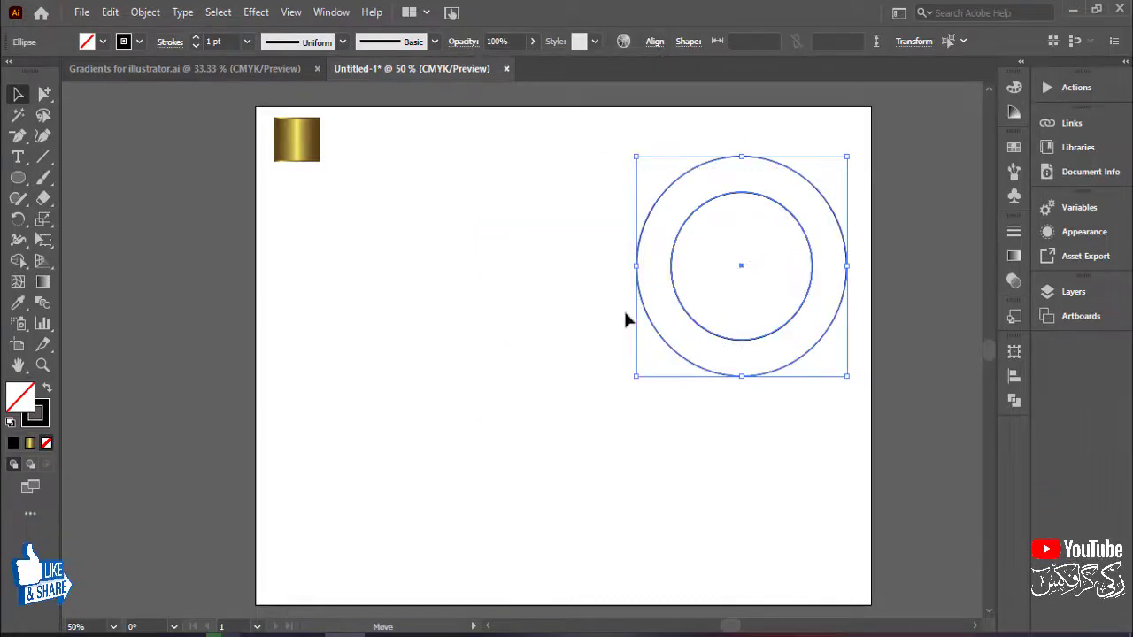
{"action": "left_click_drag", "start_coordinate": [741, 265], "coordinate": [589, 354]}
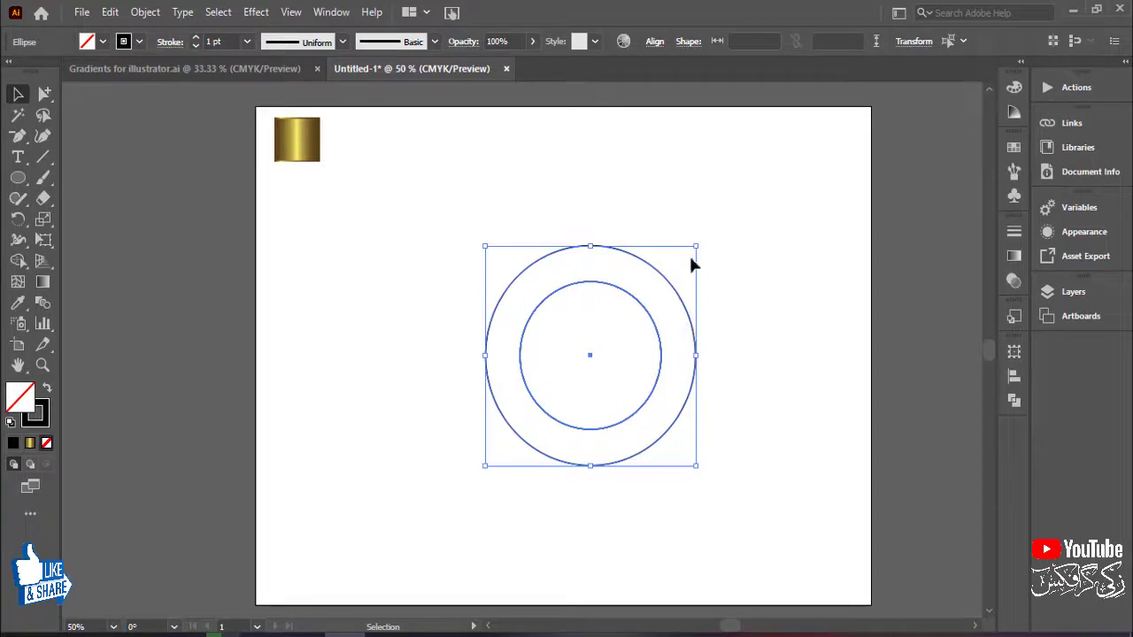
{"action": "left_click_drag", "start_coordinate": [696, 247], "coordinate": [729, 212]}
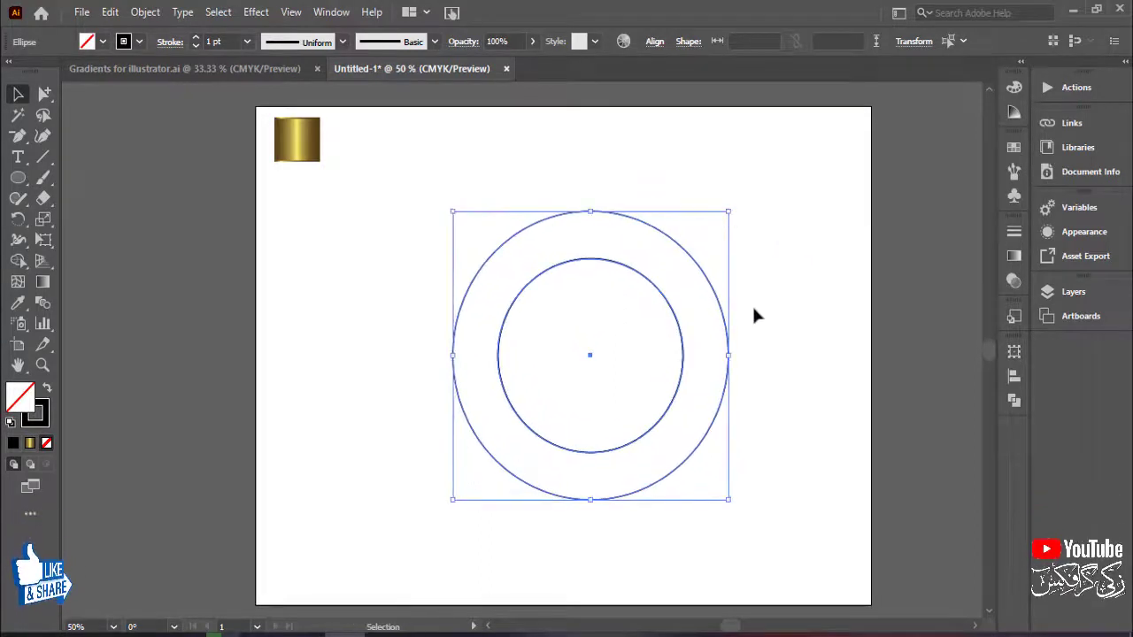
{"action": "left_click", "coordinate": [759, 316]}
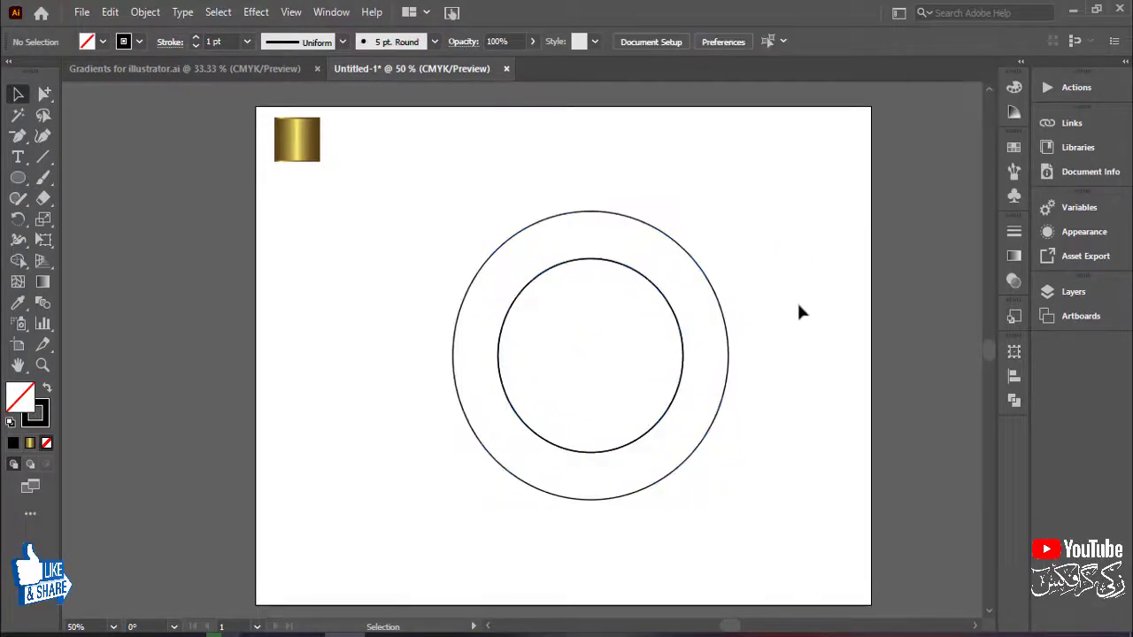
Align the upper inner circle to the top of the outer circle
{"action": "left_click", "coordinate": [684, 346]}
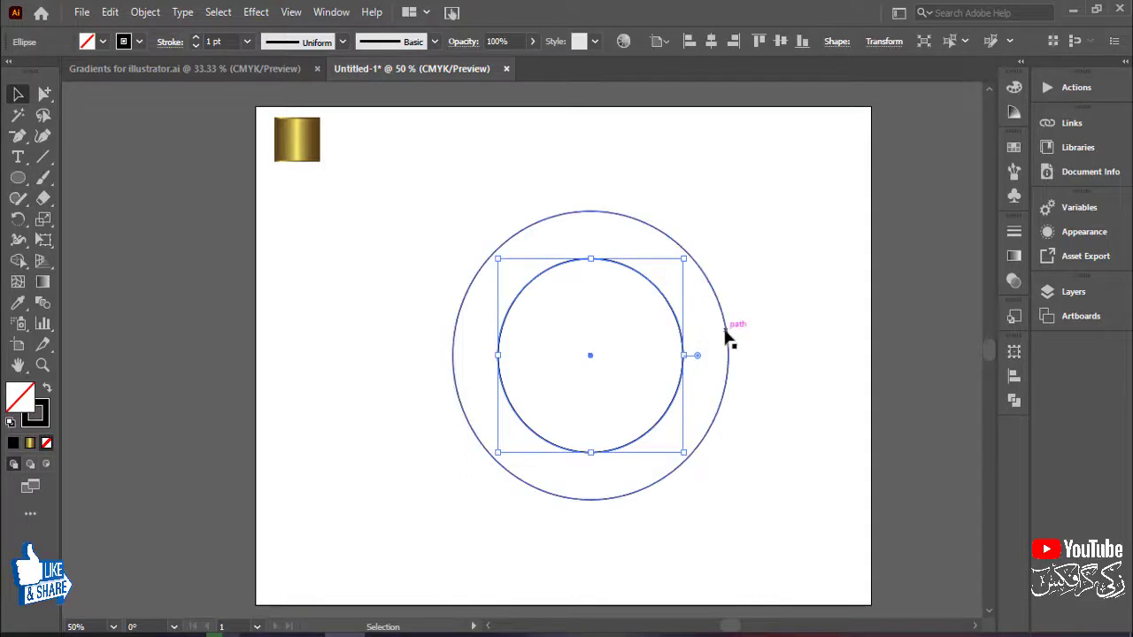
{"action": "left_click", "coordinate": [726, 335], "text": "shift"}
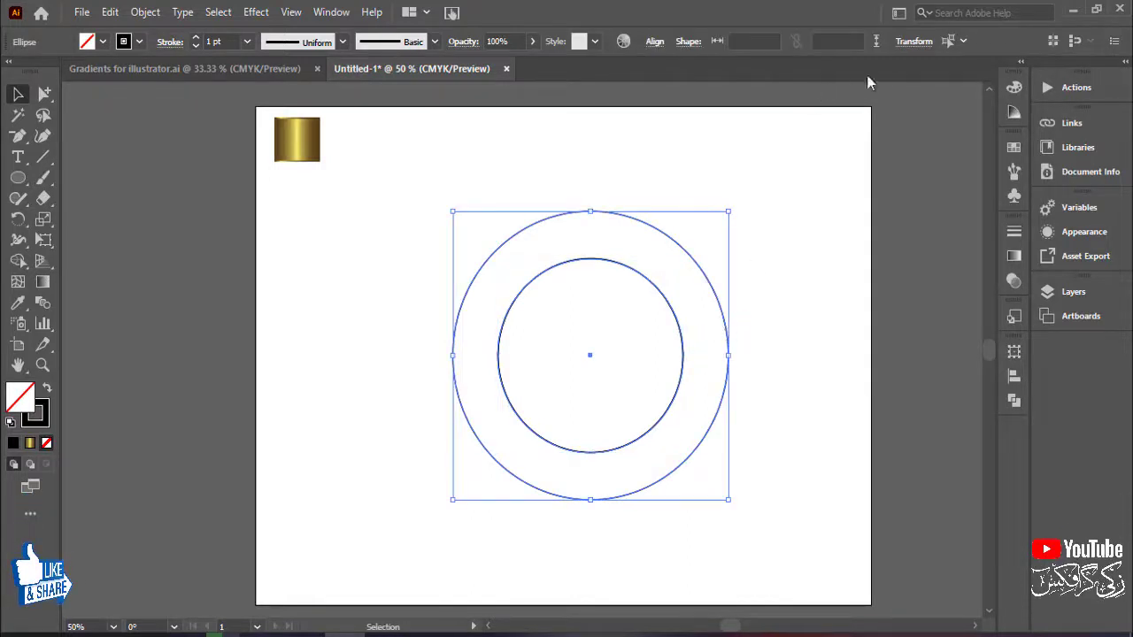
{"action": "left_click", "coordinate": [655, 45]}
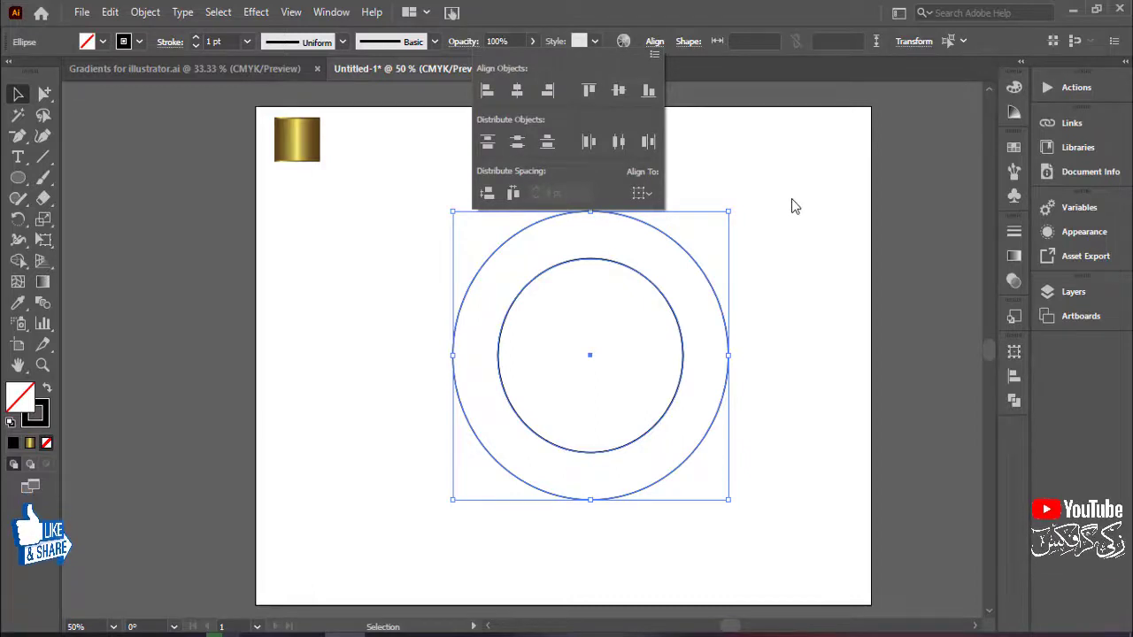
{"action": "left_click", "coordinate": [593, 93]}
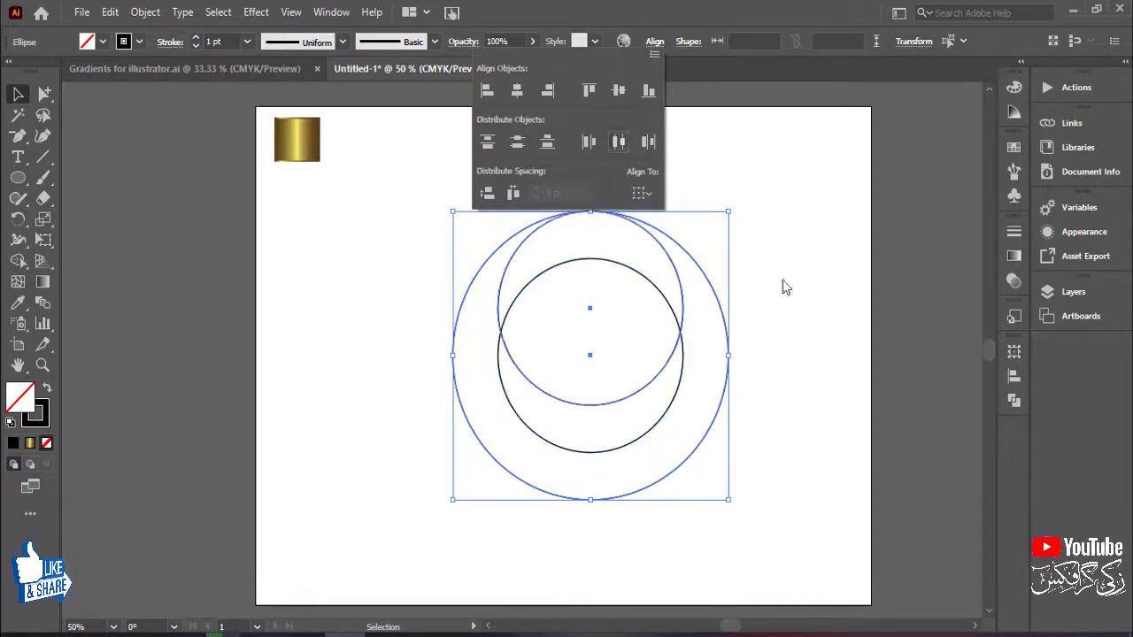
Align the lower inner circle to the outer circle's bottom, then select all three circles
{"action": "left_click", "coordinate": [665, 410]}
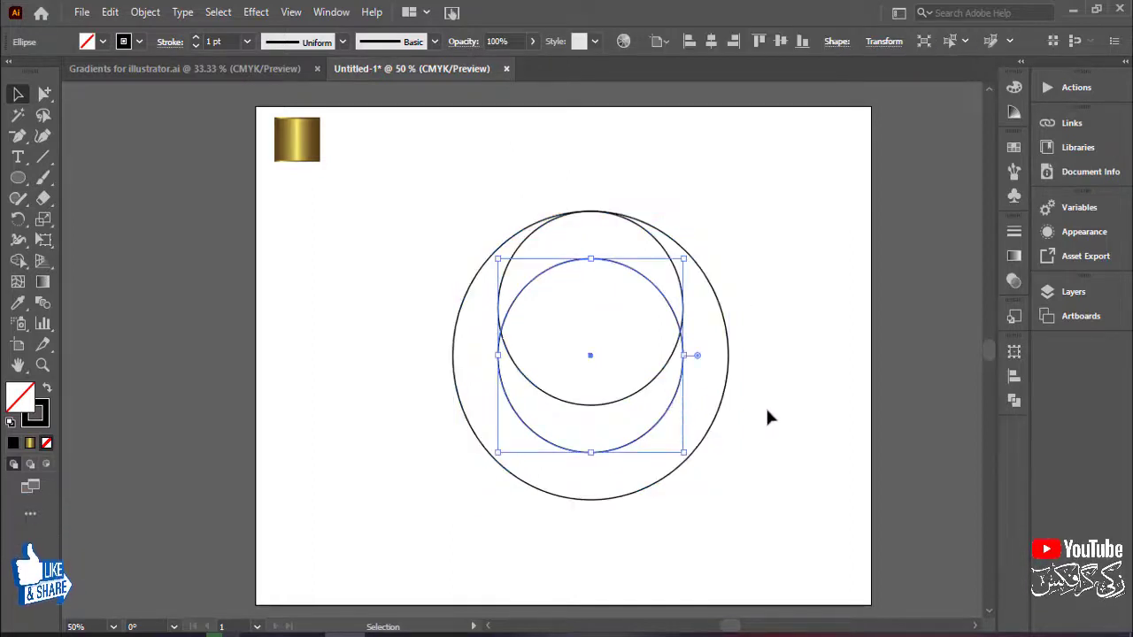
{"action": "left_click", "coordinate": [719, 405], "text": "shift"}
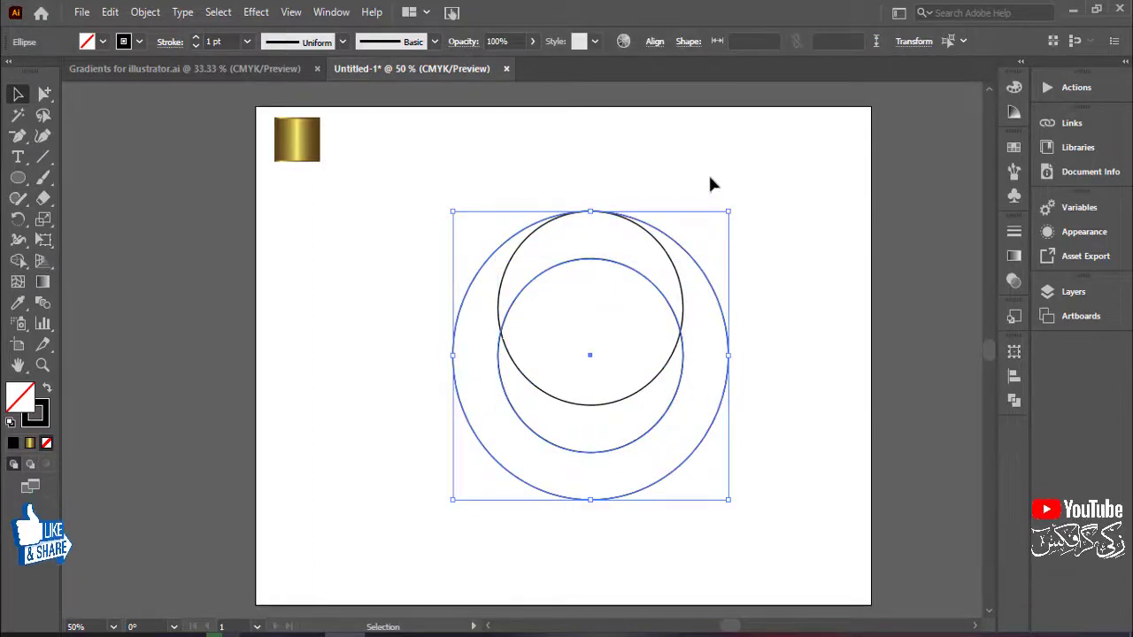
{"action": "left_click", "coordinate": [655, 44]}
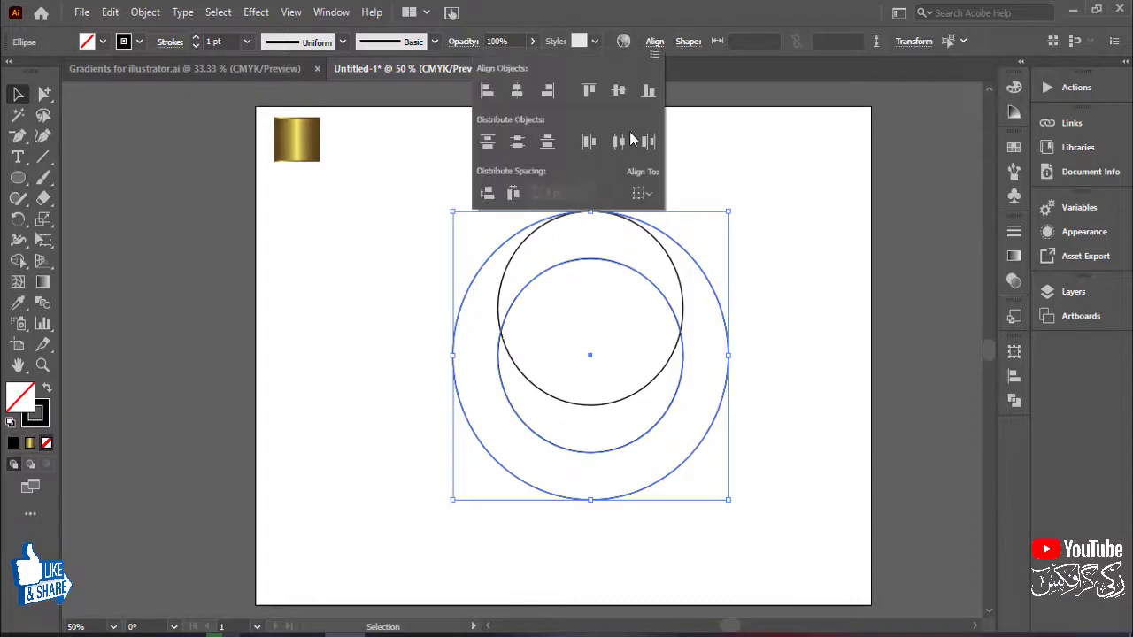
{"action": "left_click", "coordinate": [648, 90]}
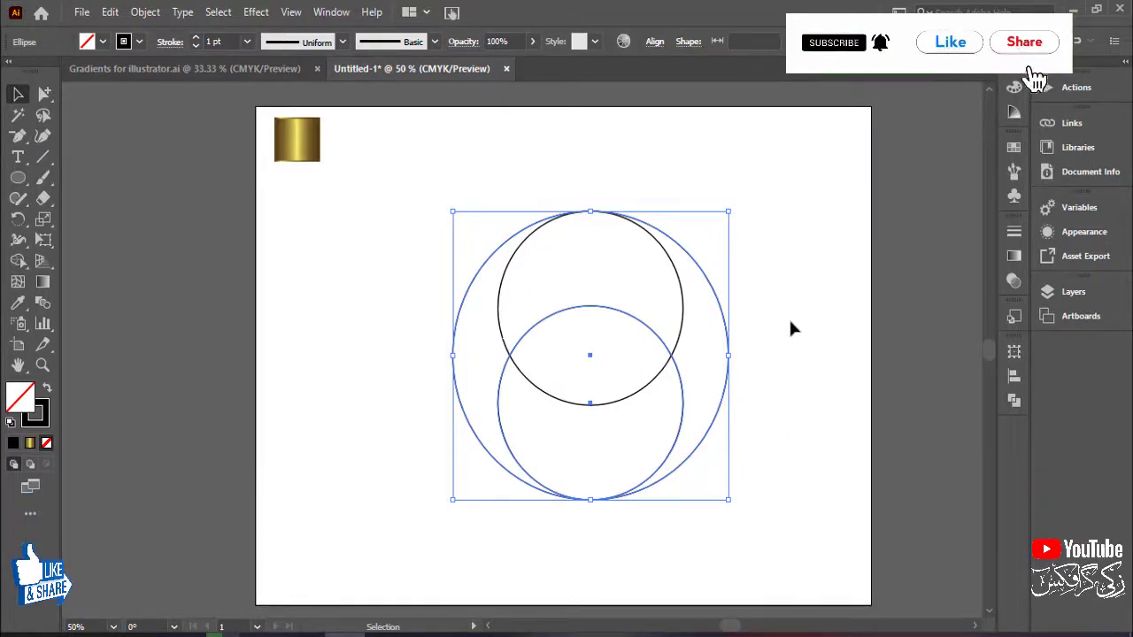
{"action": "left_click", "coordinate": [795, 316]}
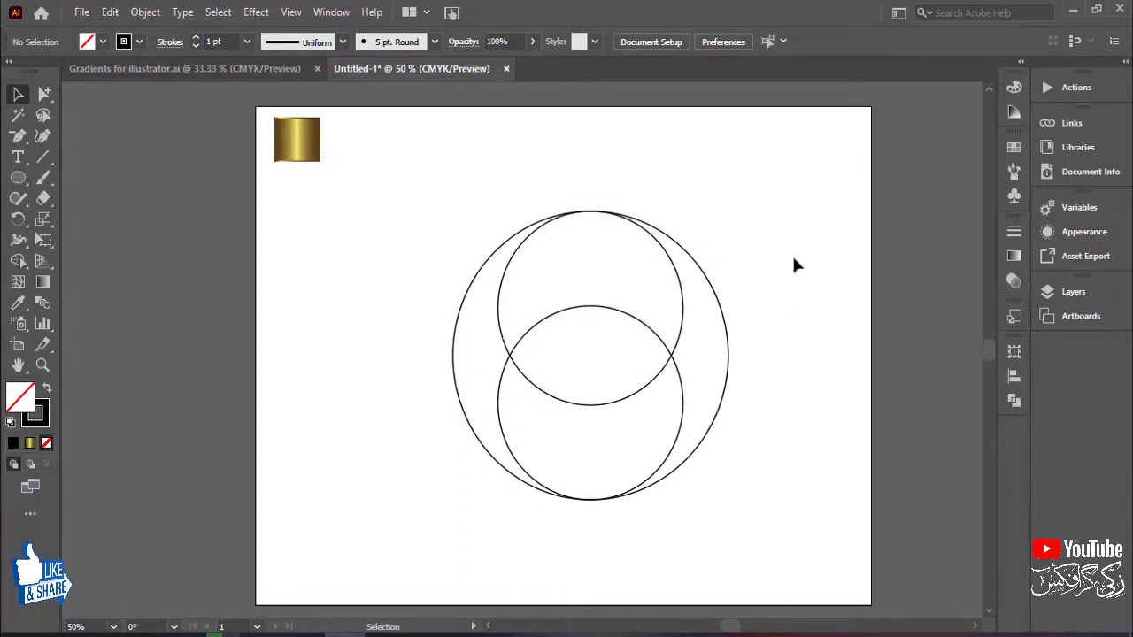
{"action": "left_click_drag", "start_coordinate": [798, 239], "coordinate": [414, 461]}
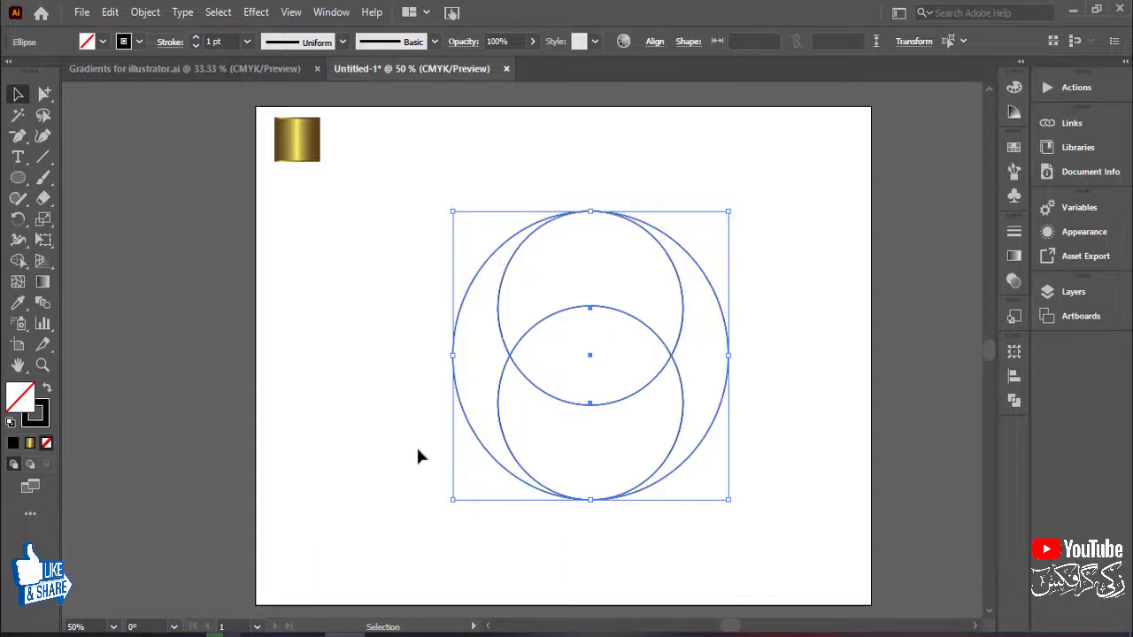
With Shape Builder and a black fill, merge each inner circle region into its crescent
{"action": "left_click", "coordinate": [18, 261]}
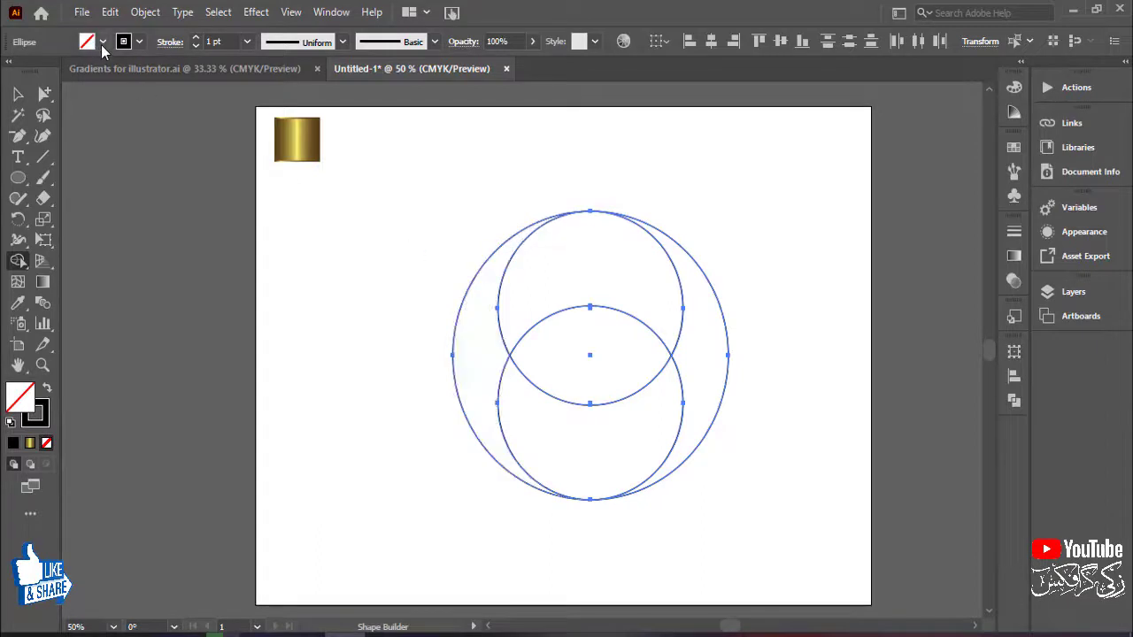
{"action": "left_click", "coordinate": [102, 42]}
{"action": "left_click", "coordinate": [46, 70]}
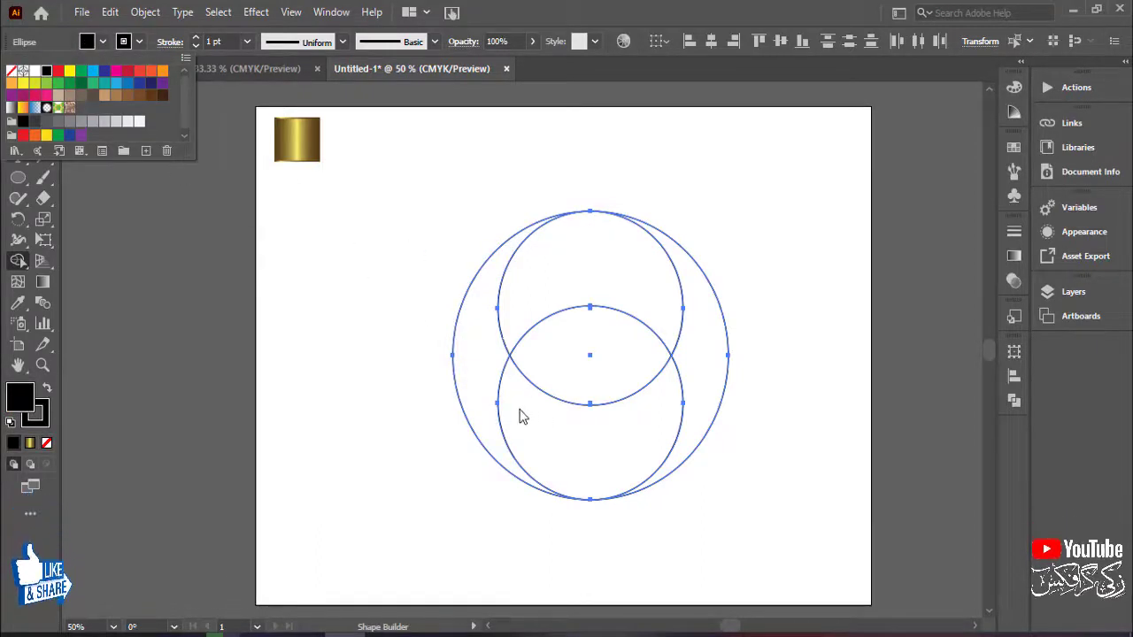
{"action": "left_click", "coordinate": [547, 420]}
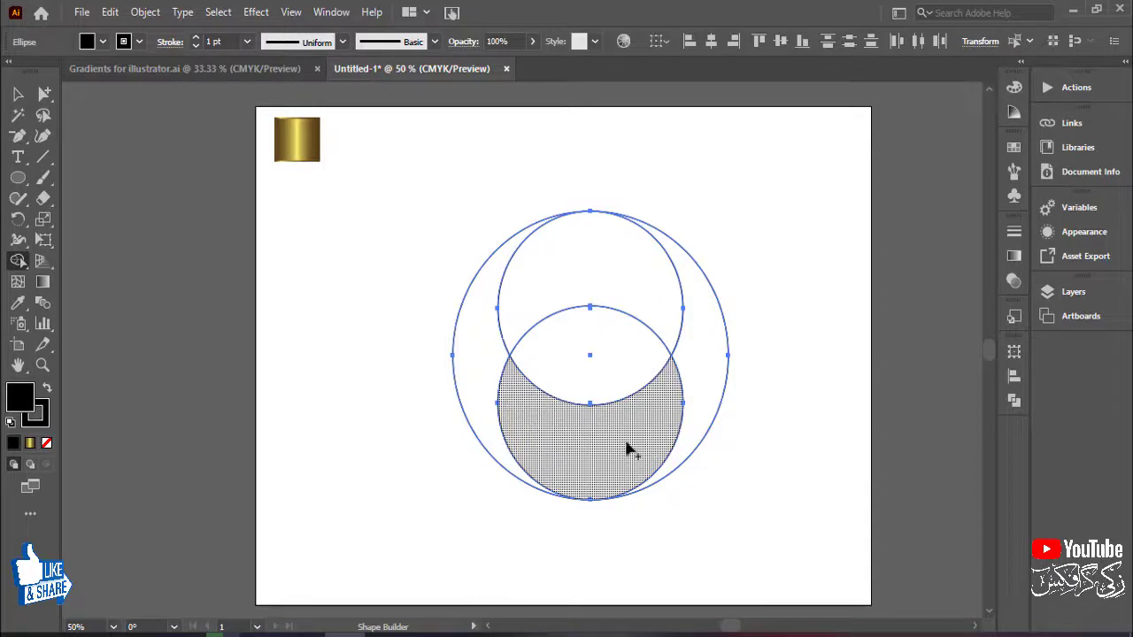
{"action": "left_click_drag", "start_coordinate": [501, 399], "coordinate": [488, 375]}
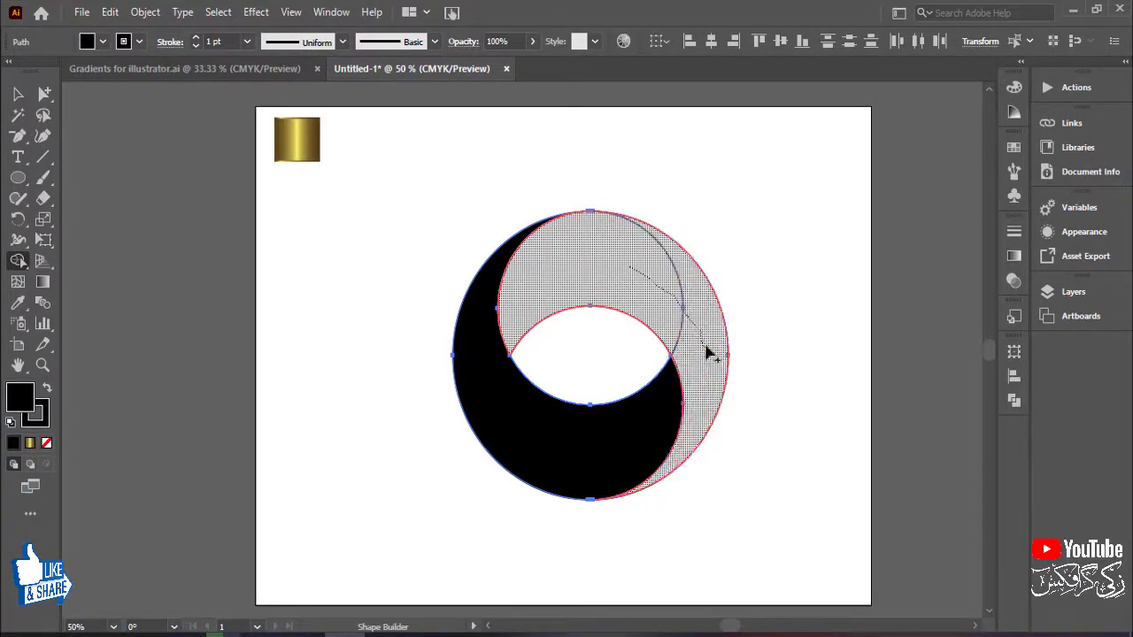
{"action": "left_click_drag", "start_coordinate": [680, 306], "coordinate": [716, 352]}
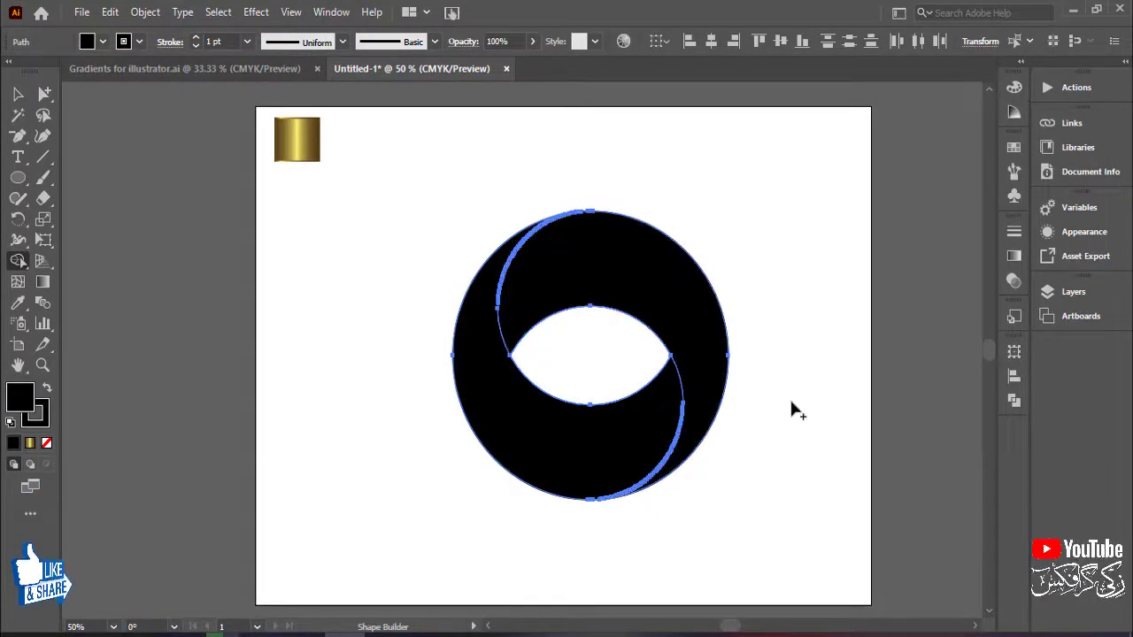
{"action": "left_click", "coordinate": [18, 96]}
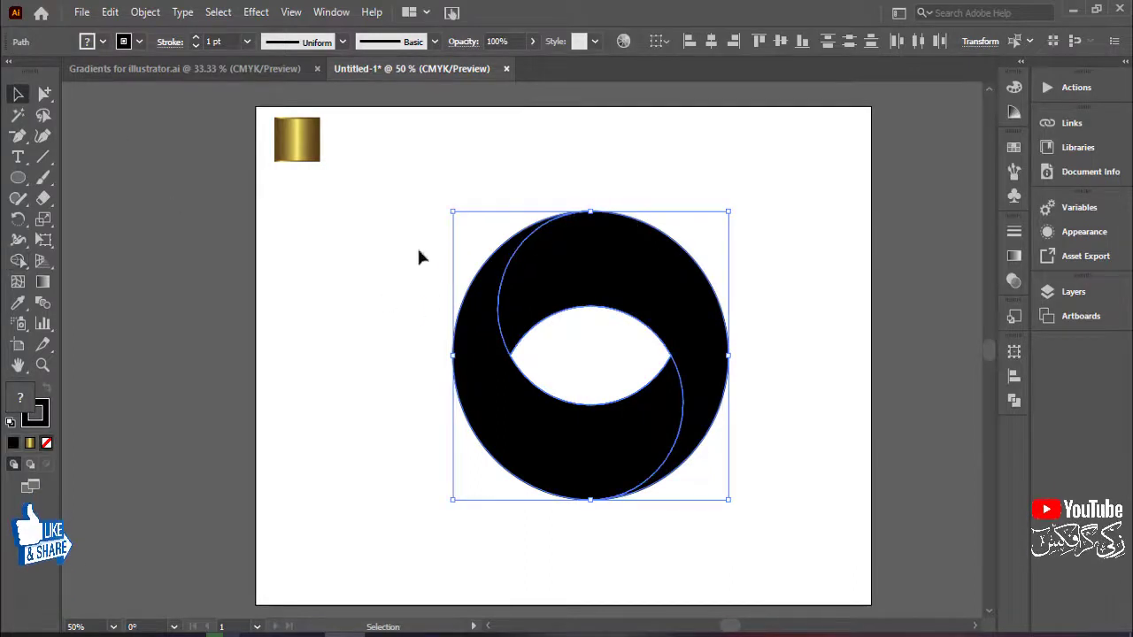
Select both crescents of the black ring and set their fill to None
{"action": "left_click", "coordinate": [347, 268]}
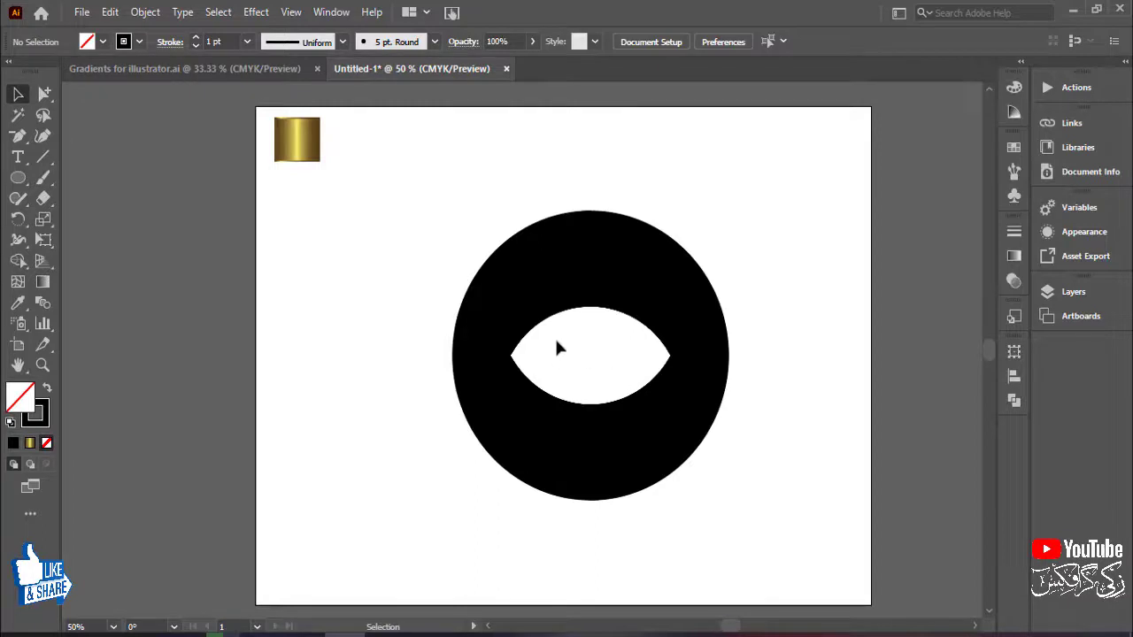
{"action": "left_click", "coordinate": [566, 263]}
{"action": "left_click_drag", "start_coordinate": [316, 225], "coordinate": [799, 483]}
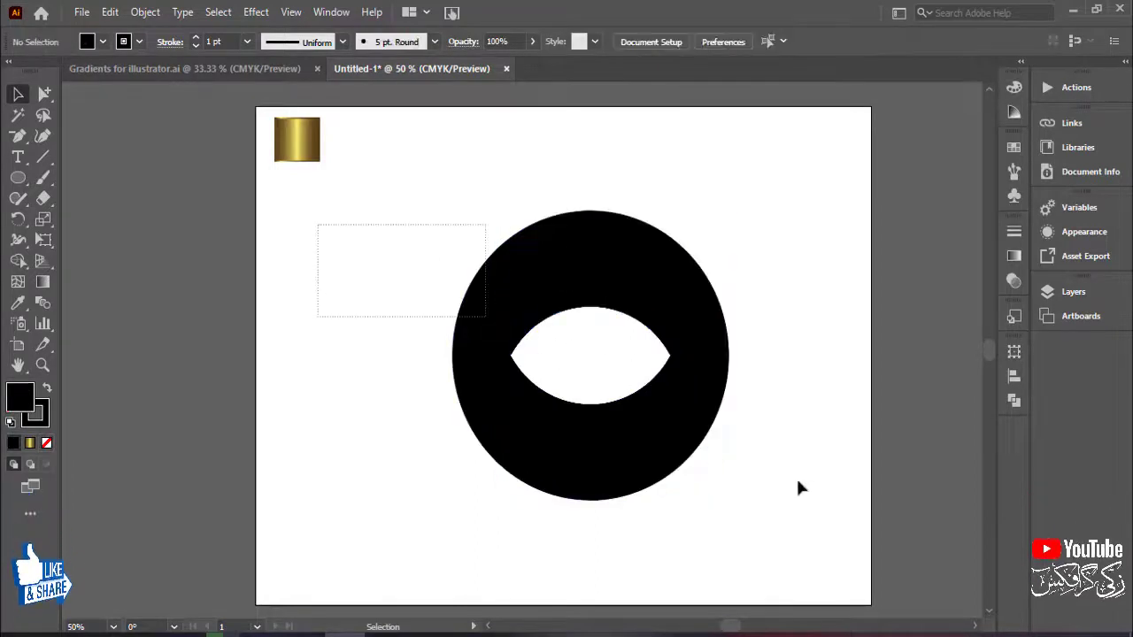
{"action": "left_click", "coordinate": [88, 42]}
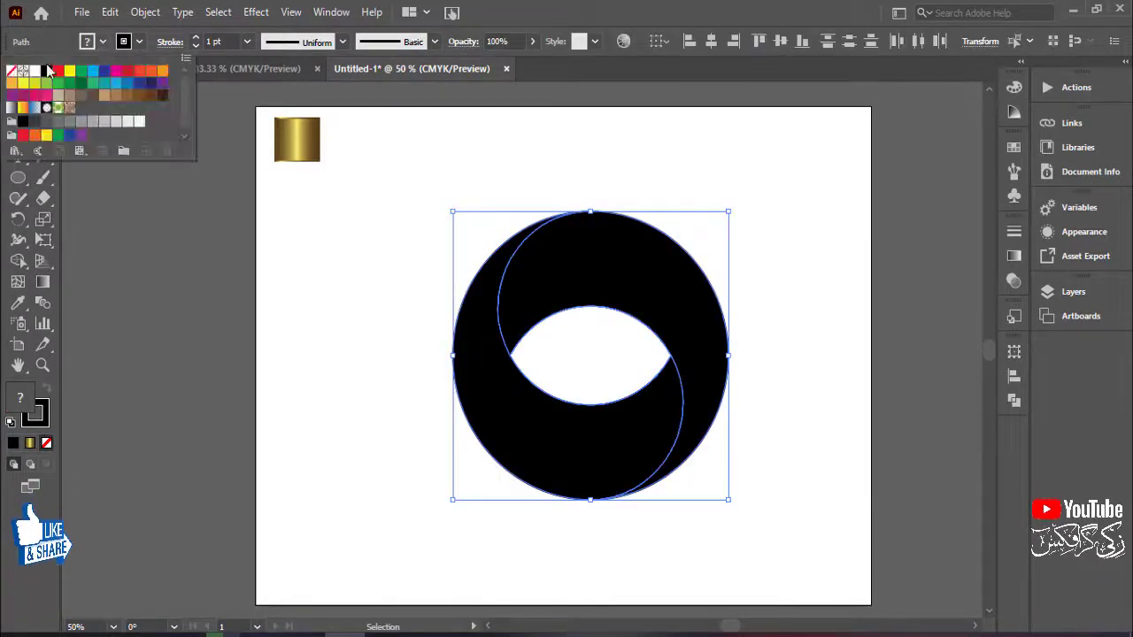
{"action": "left_click", "coordinate": [11, 71]}
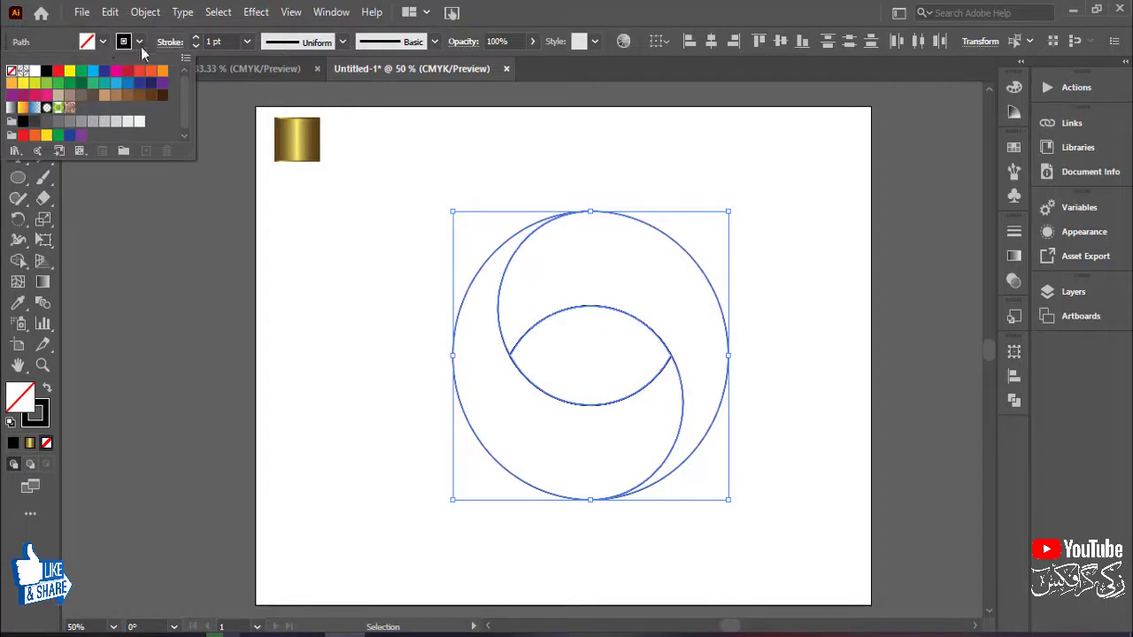
{"action": "left_click", "coordinate": [761, 336]}
{"action": "left_click_drag", "start_coordinate": [469, 299], "coordinate": [779, 452]}
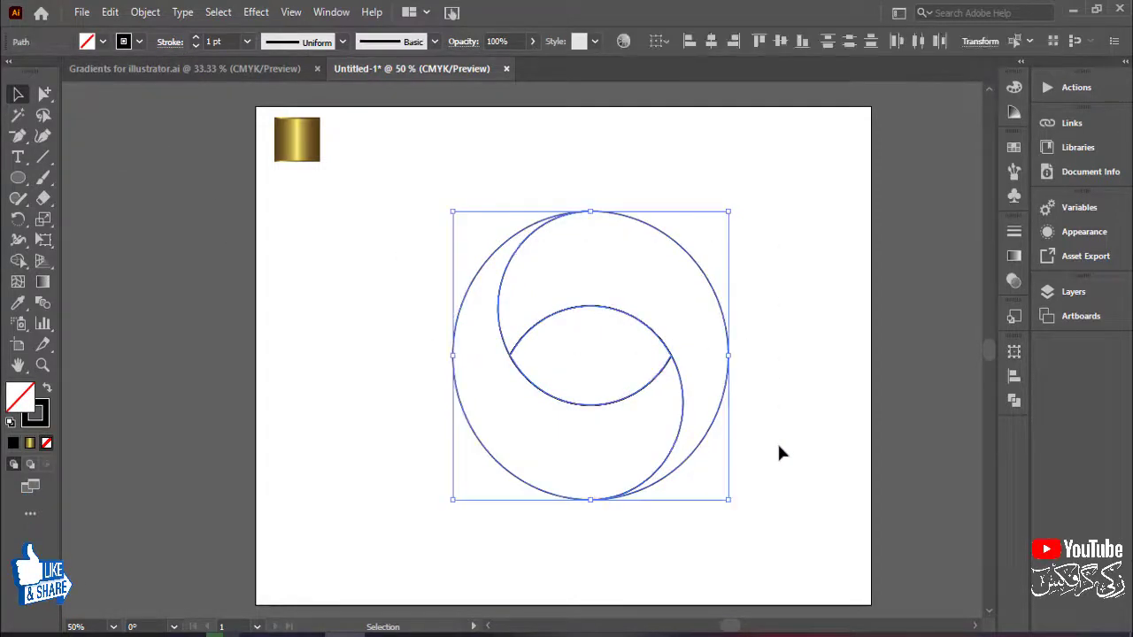
{"action": "left_click", "coordinate": [44, 95]}
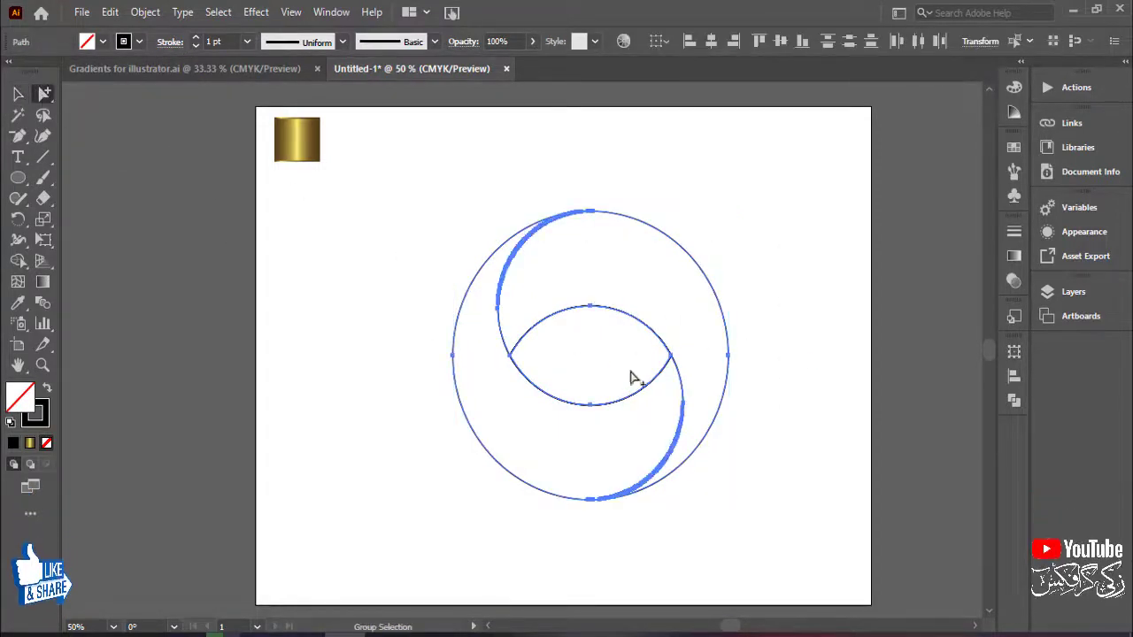
{"action": "left_click", "coordinate": [595, 363]}
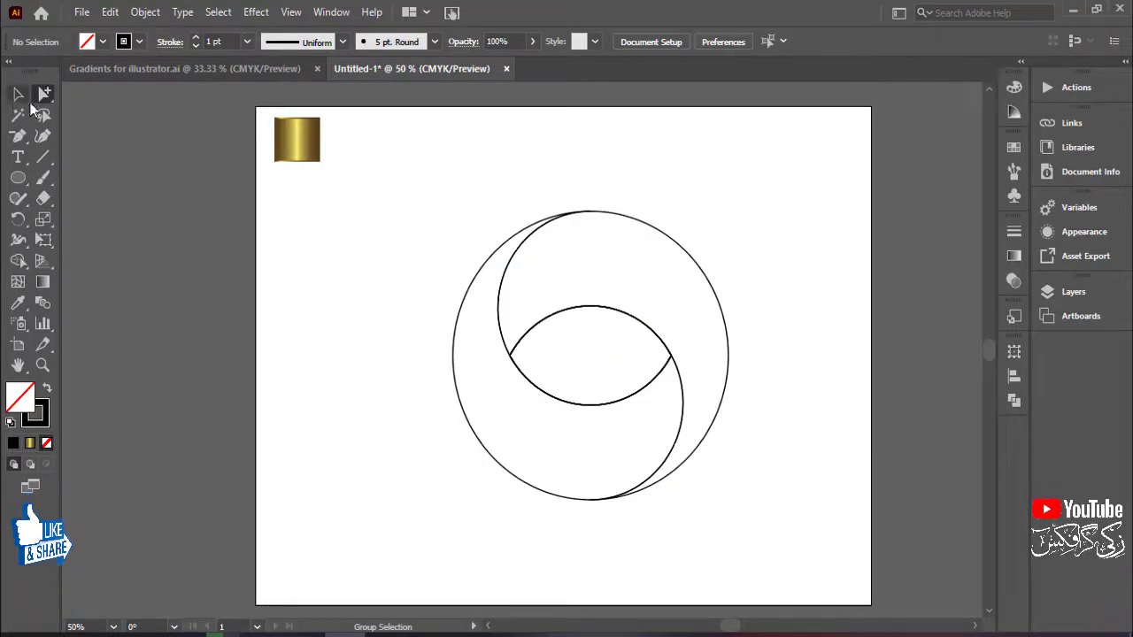
{"action": "left_click", "coordinate": [43, 96]}
{"action": "left_click", "coordinate": [19, 135]}
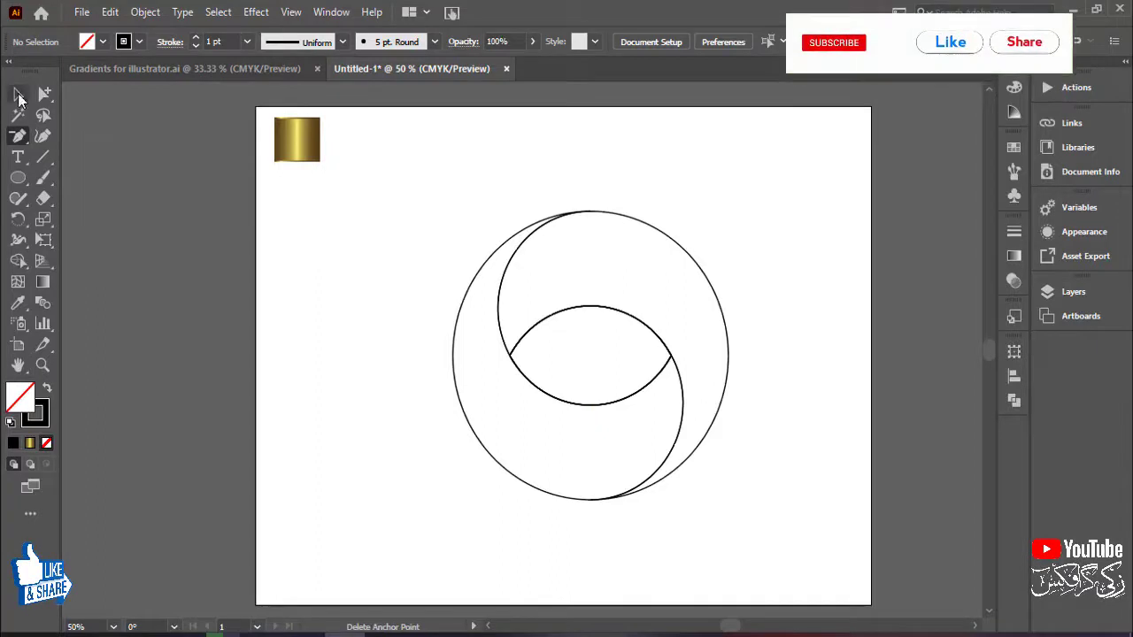
{"action": "left_click", "coordinate": [733, 359]}
{"action": "left_click_drag", "start_coordinate": [562, 472], "coordinate": [701, 379]}
{"action": "left_click_drag", "start_coordinate": [656, 479], "coordinate": [658, 525]}
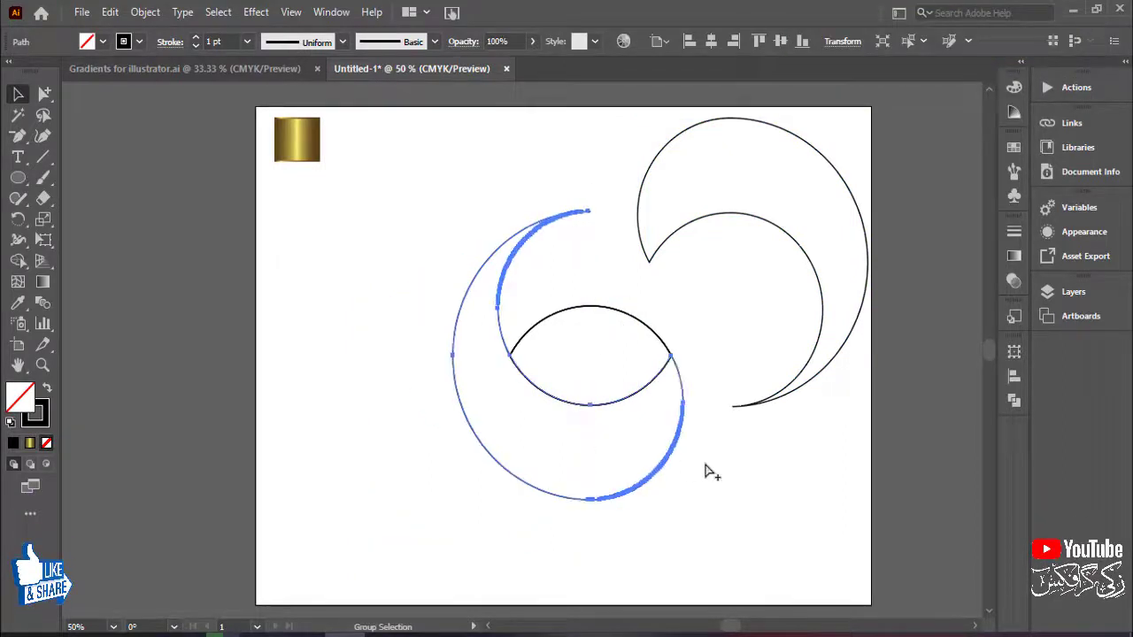
Move both crescents aside and delete the leftover lens shape and stray points
{"action": "left_click", "coordinate": [777, 320]}
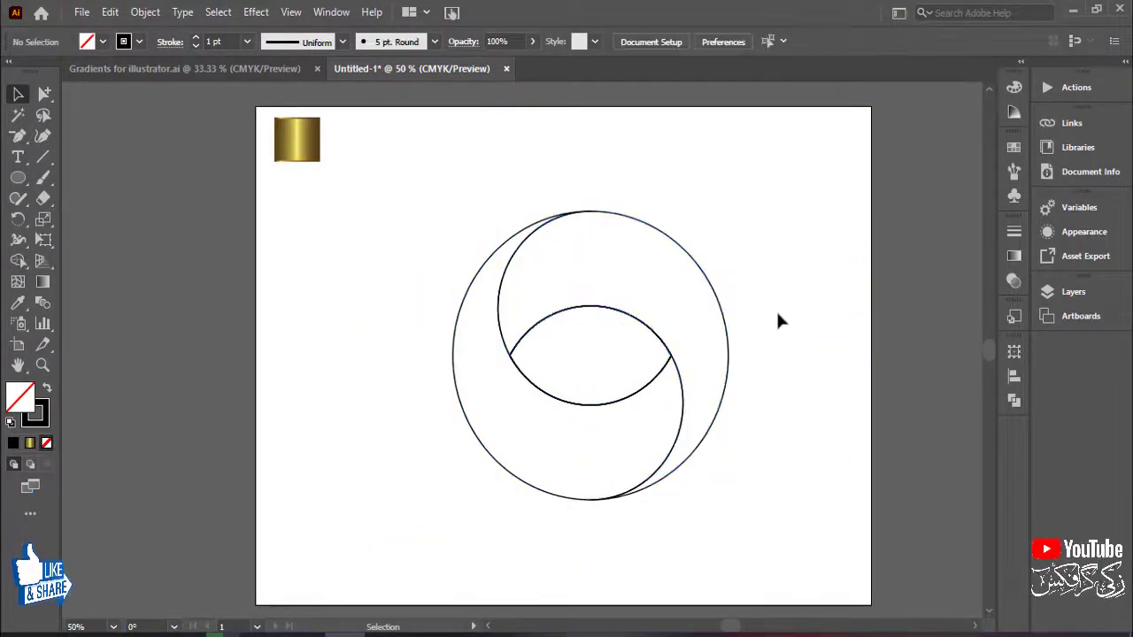
{"action": "left_click", "coordinate": [724, 316]}
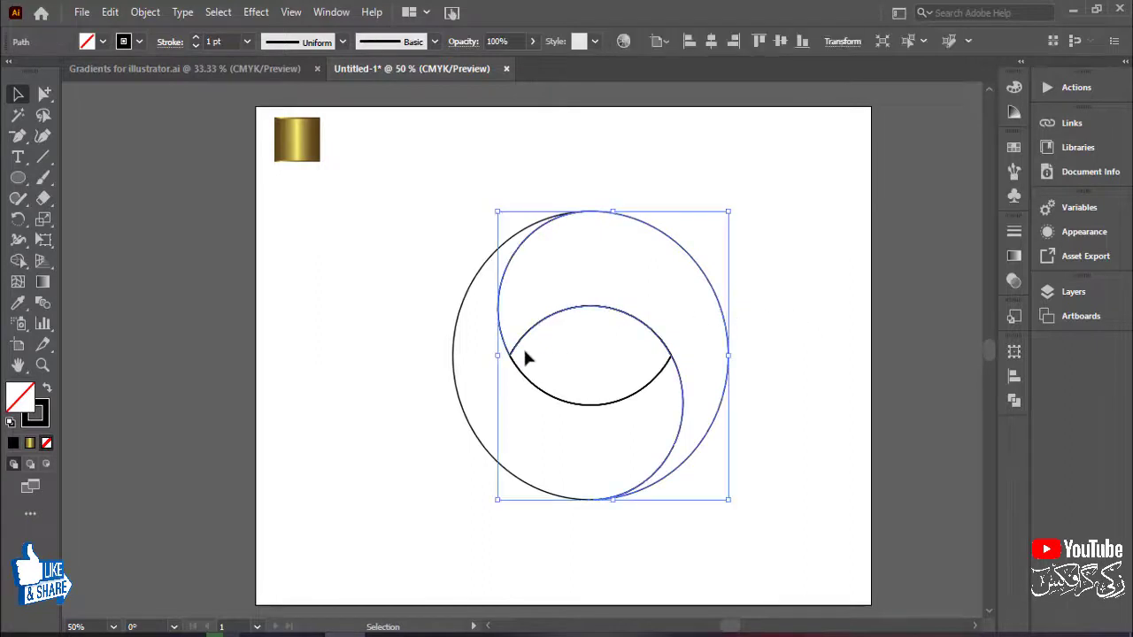
{"action": "left_click", "coordinate": [455, 374], "text": "shift"}
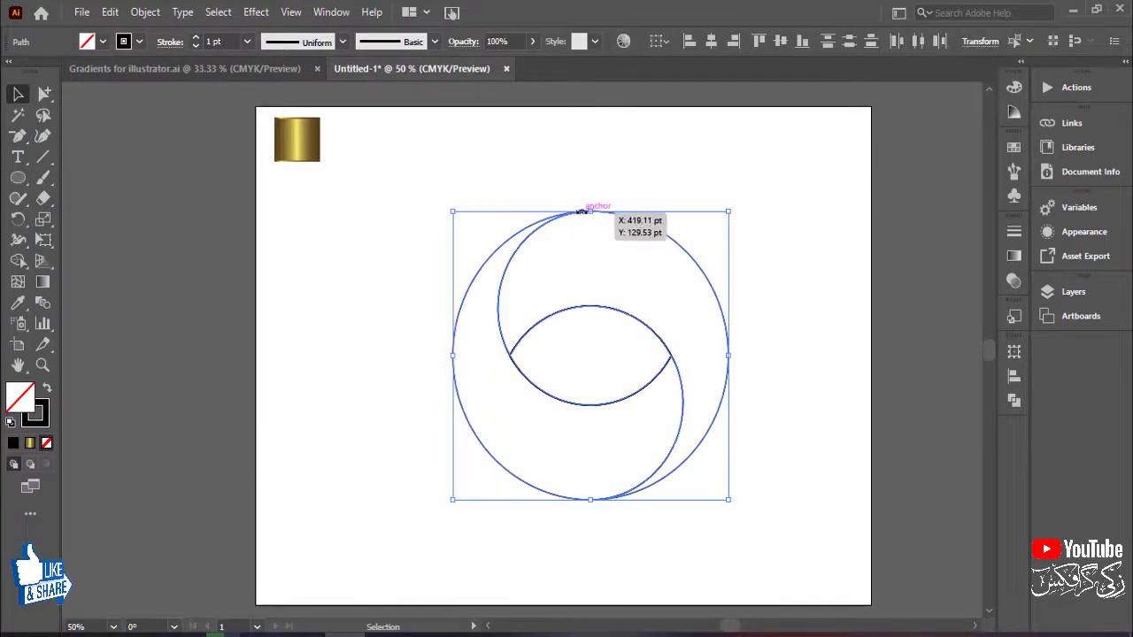
{"action": "left_click_drag", "start_coordinate": [581, 212], "coordinate": [180, 220]}
{"action": "left_click", "coordinate": [522, 239]}
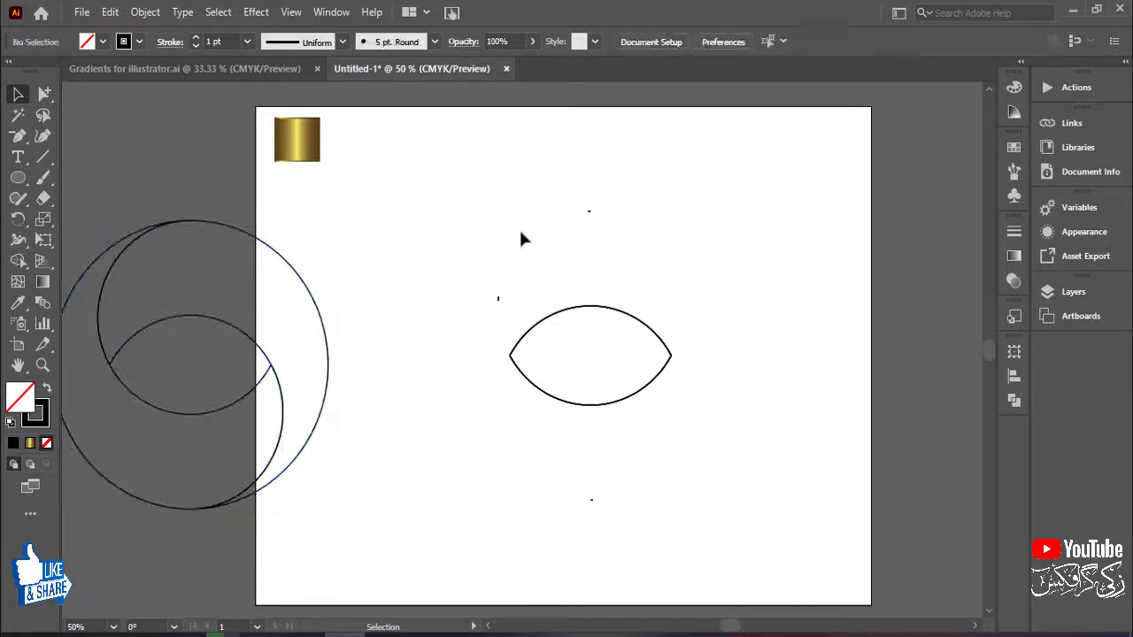
{"action": "key", "text": "ctrl+alt+a"}
{"action": "key", "text": "Delete"}
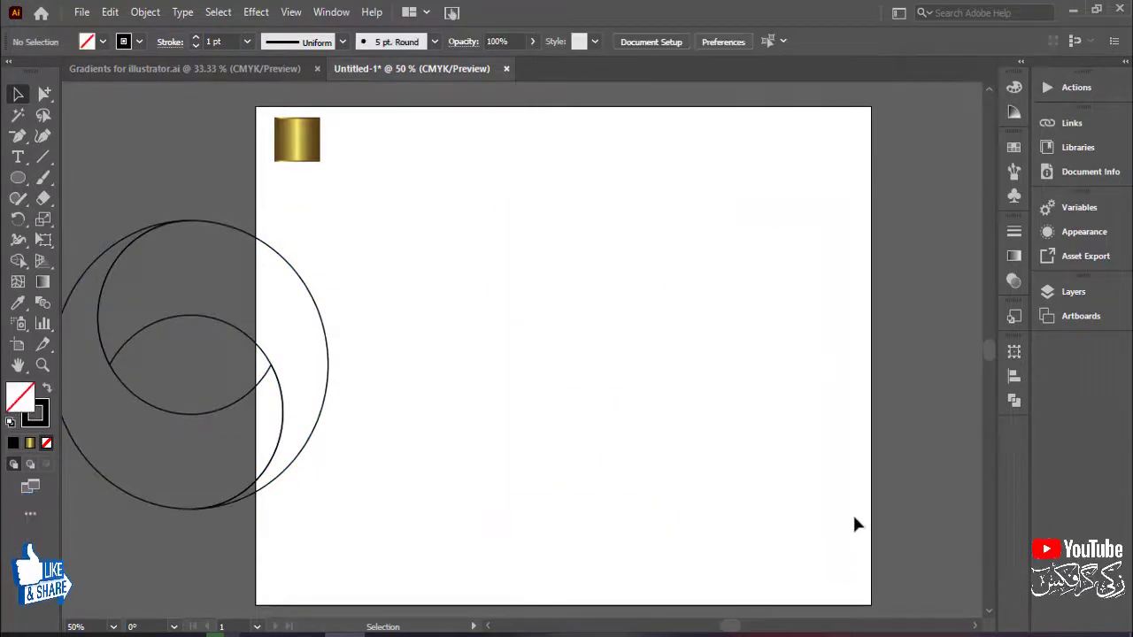
Return the crescents to the artboard centre and select the left crescent
{"action": "left_click_drag", "start_coordinate": [147, 410], "coordinate": [567, 404]}
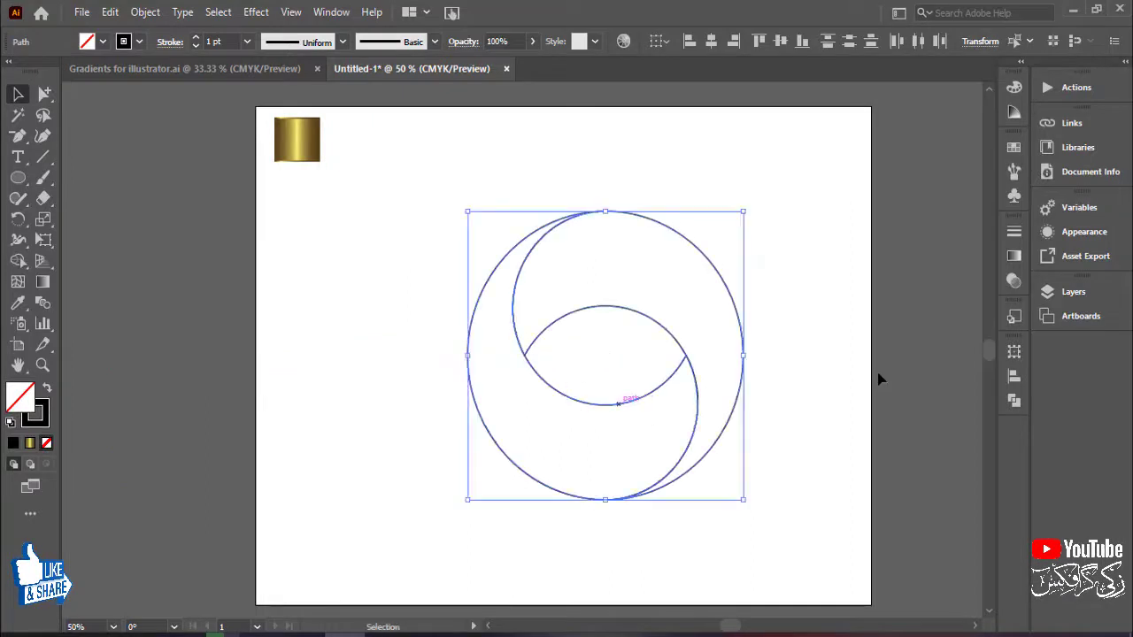
{"action": "left_click", "coordinate": [837, 370]}
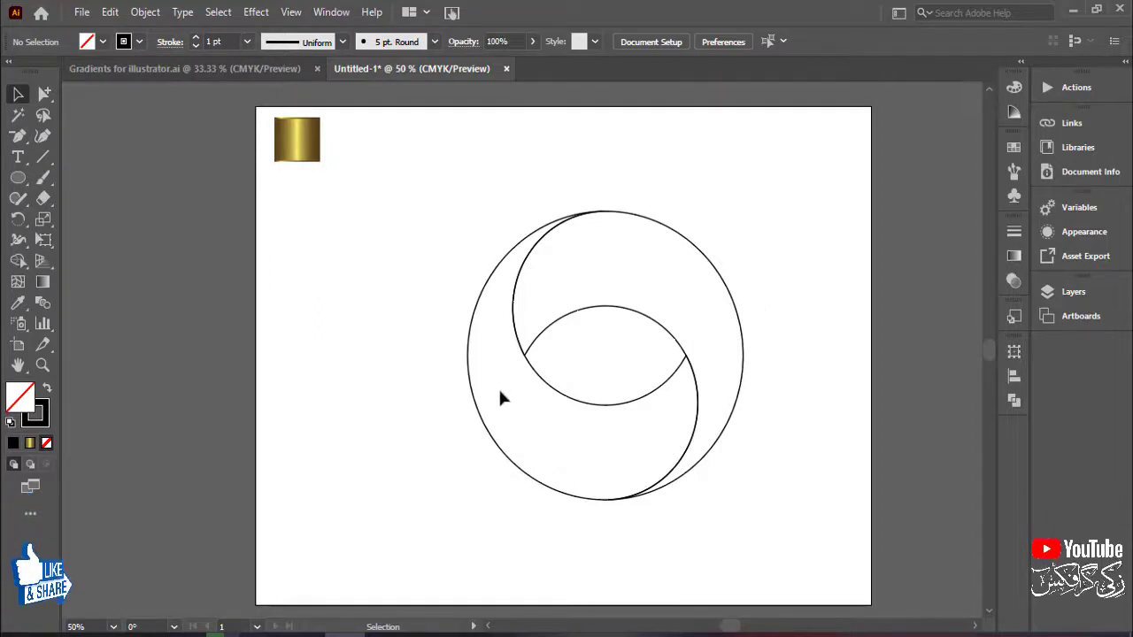
{"action": "left_click_drag", "start_coordinate": [805, 251], "coordinate": [417, 466]}
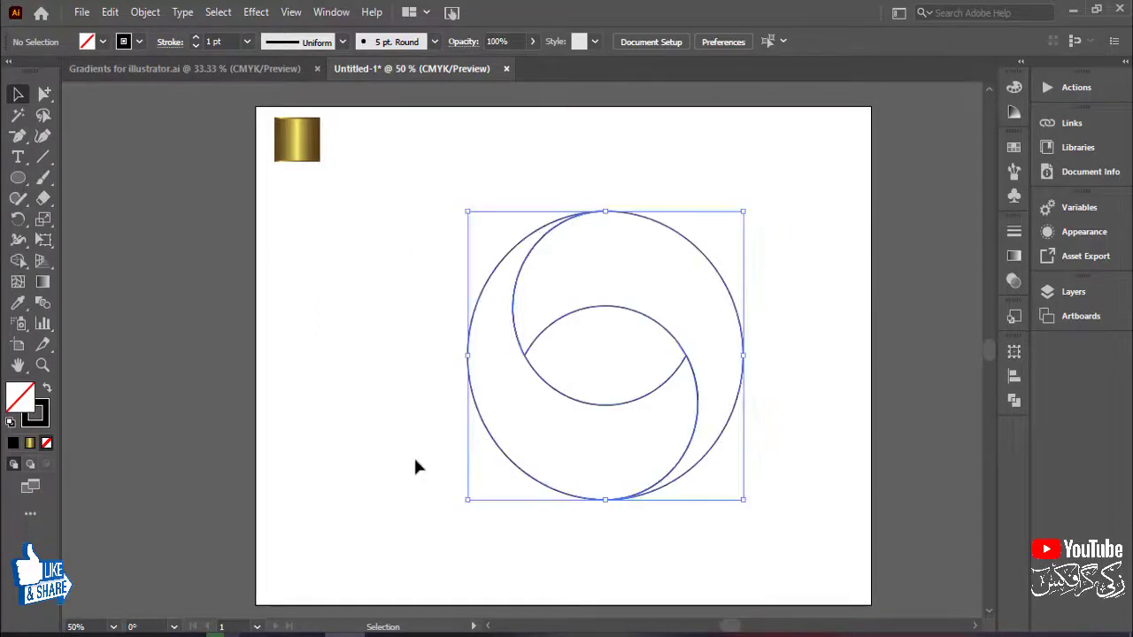
{"action": "left_click", "coordinate": [447, 350]}
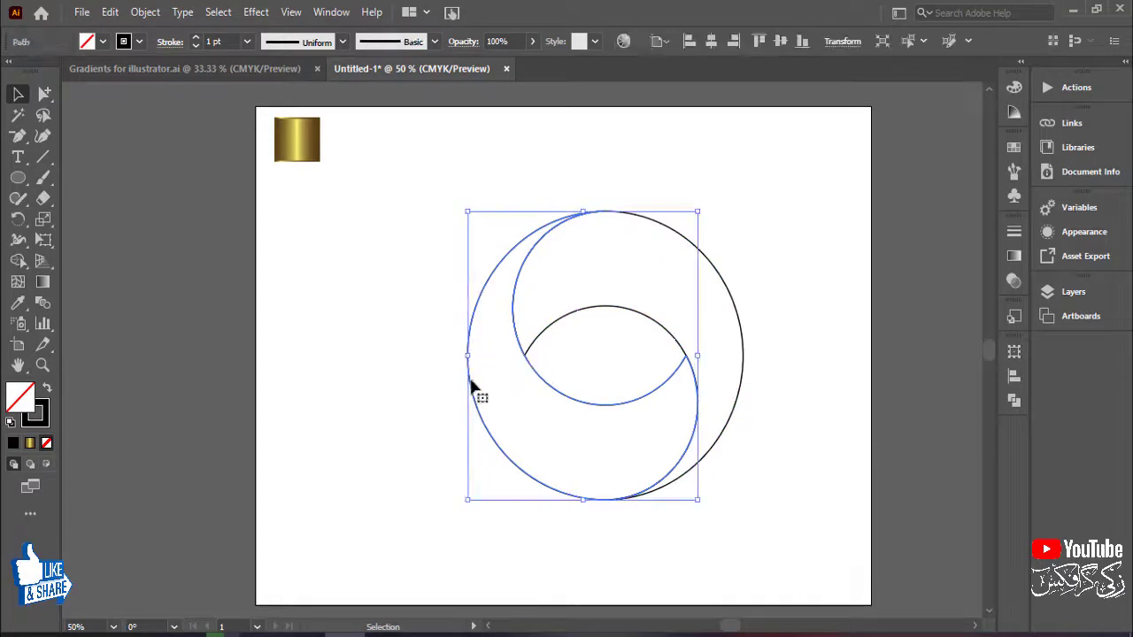
Eyedrop the gold gradient from the sample square onto each crescent in turn
{"action": "left_click", "coordinate": [18, 302]}
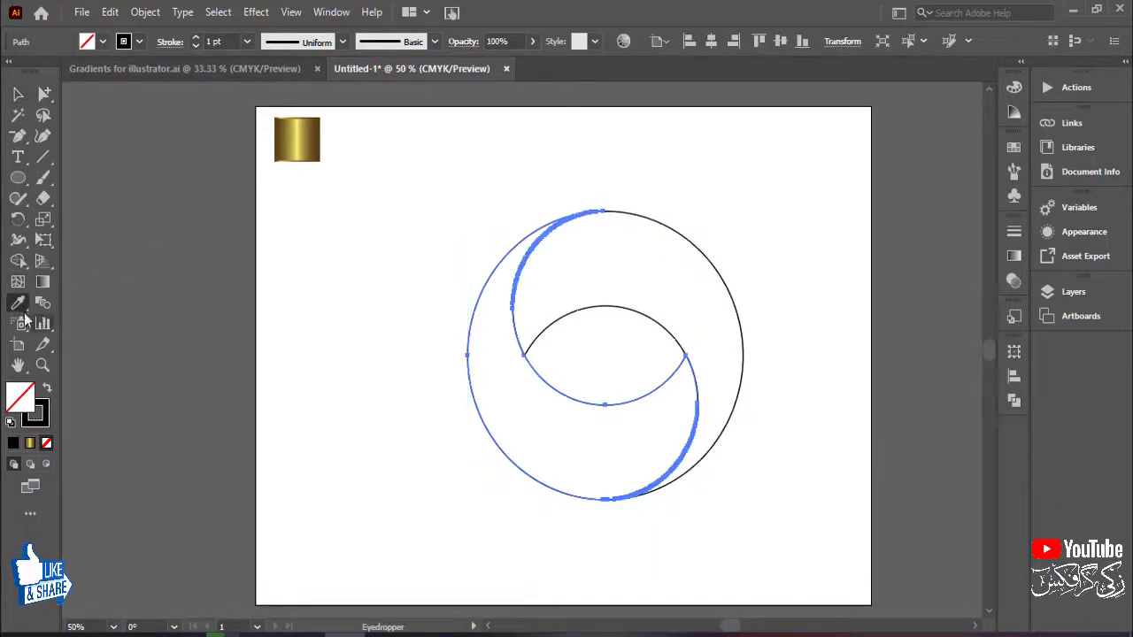
{"action": "left_click", "coordinate": [302, 136]}
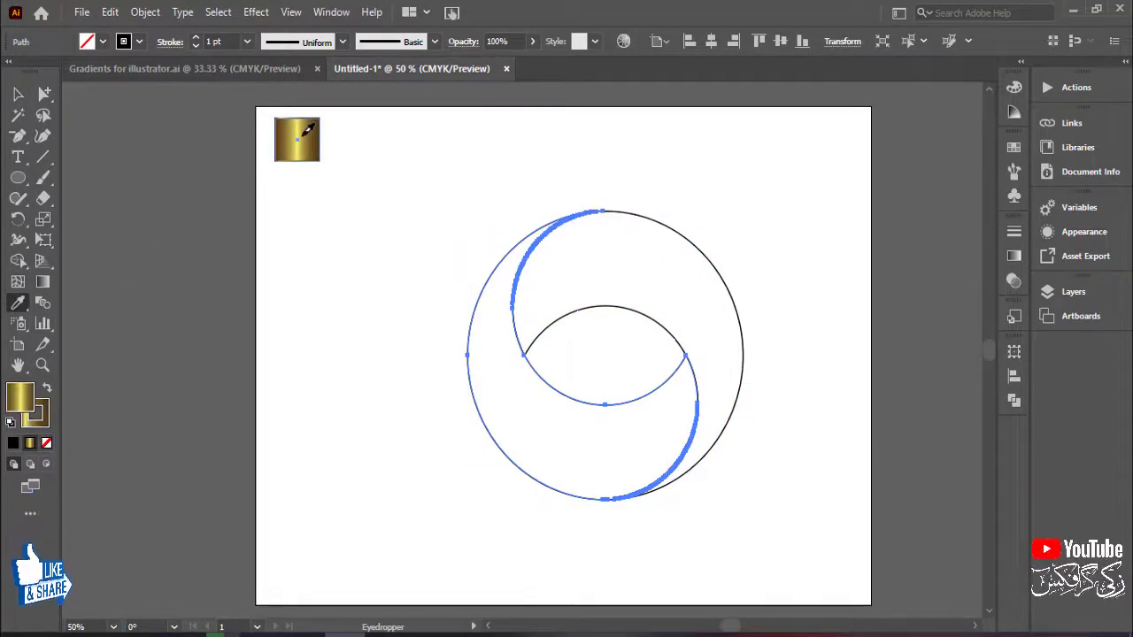
{"action": "left_click", "coordinate": [18, 94]}
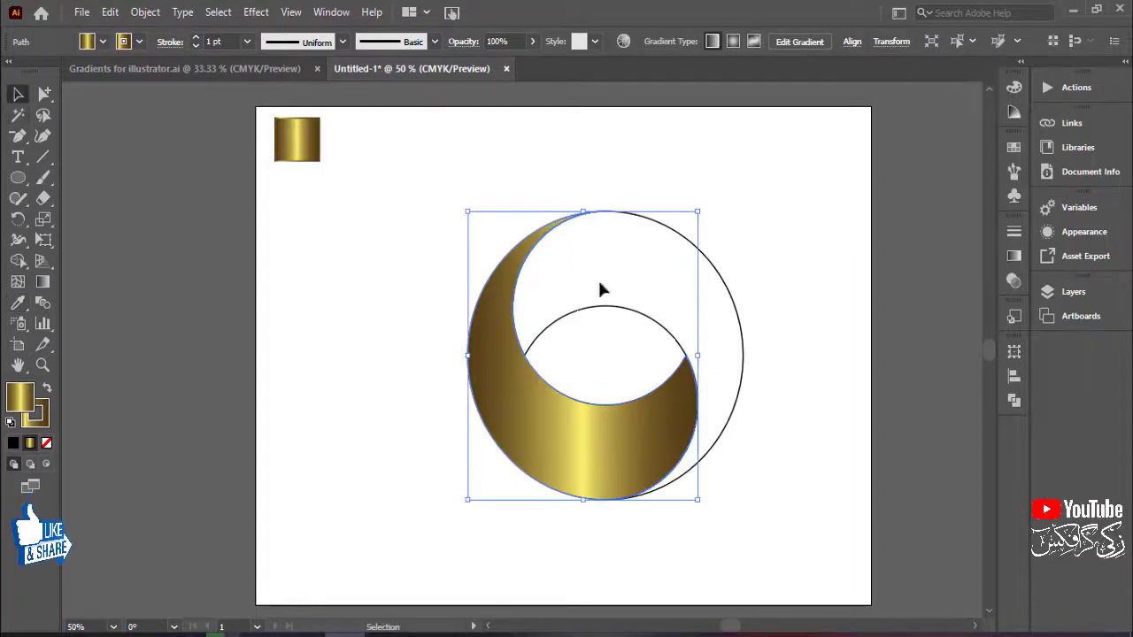
{"action": "left_click", "coordinate": [724, 282]}
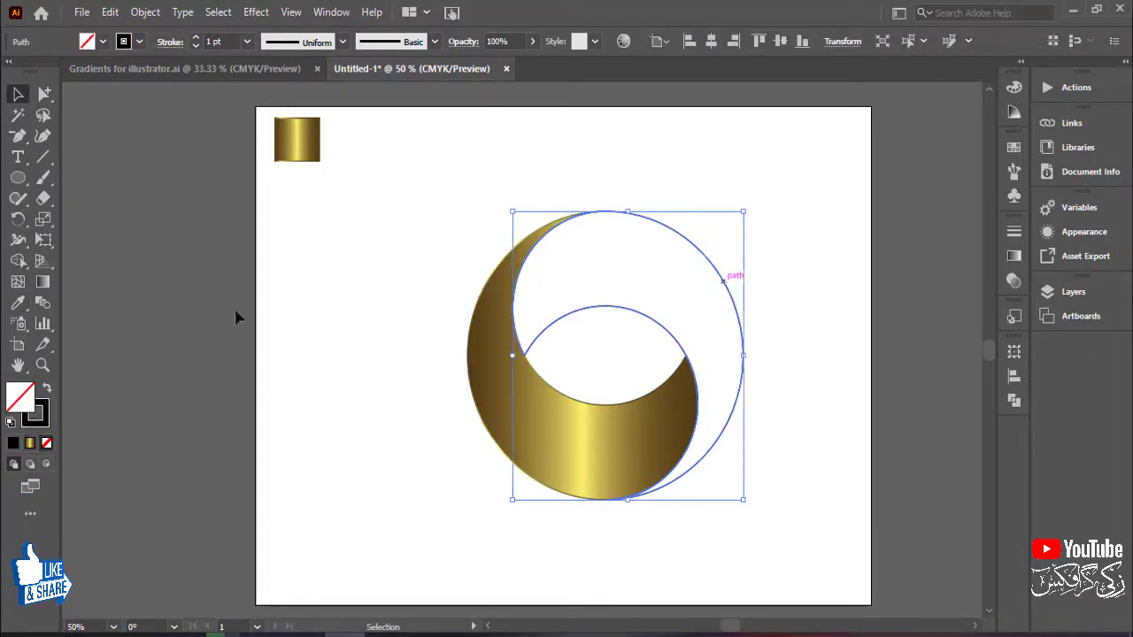
{"action": "left_click", "coordinate": [18, 302]}
{"action": "left_click", "coordinate": [299, 158]}
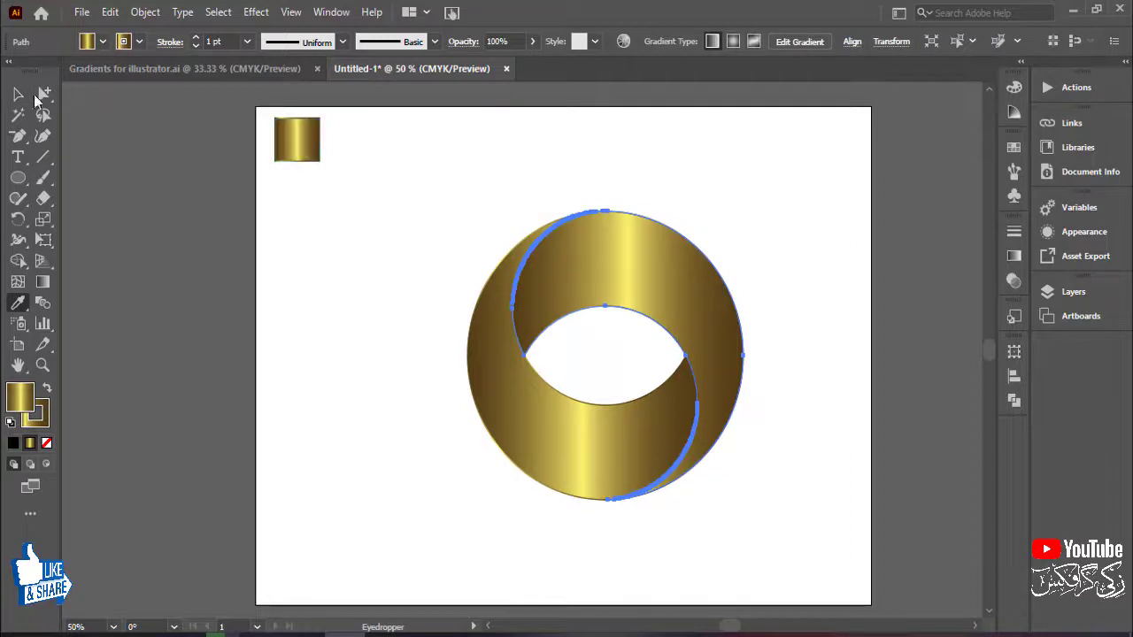
{"action": "left_click", "coordinate": [17, 93]}
{"action": "left_click", "coordinate": [352, 274]}
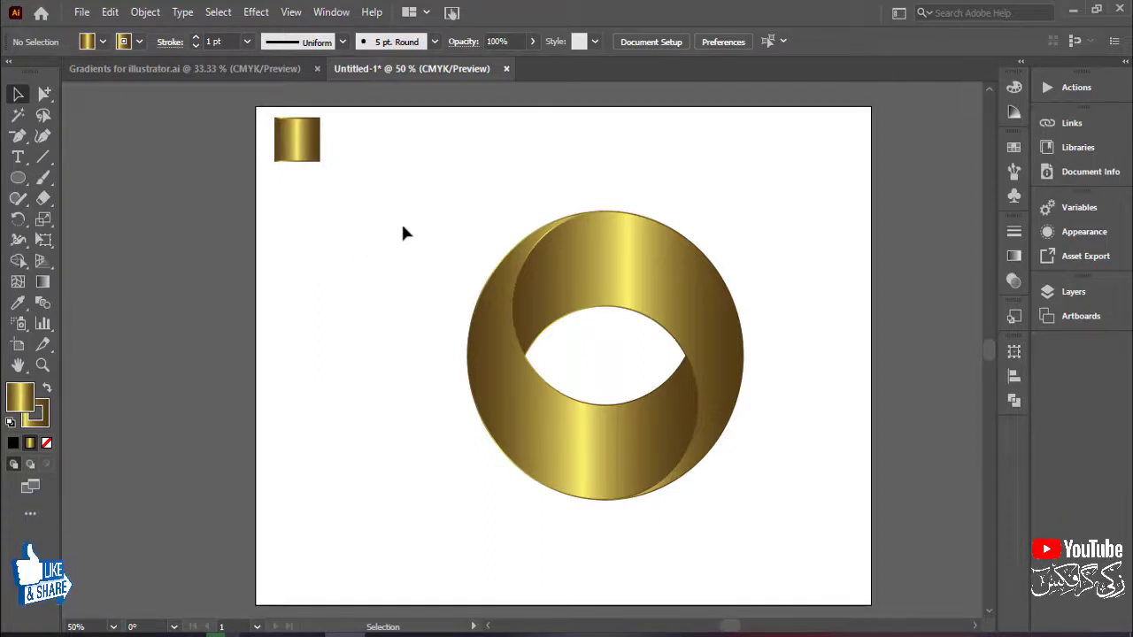
Drag the Gradient tool diagonally across the left crescent to slant its gold gradient
{"action": "left_click", "coordinate": [516, 386]}
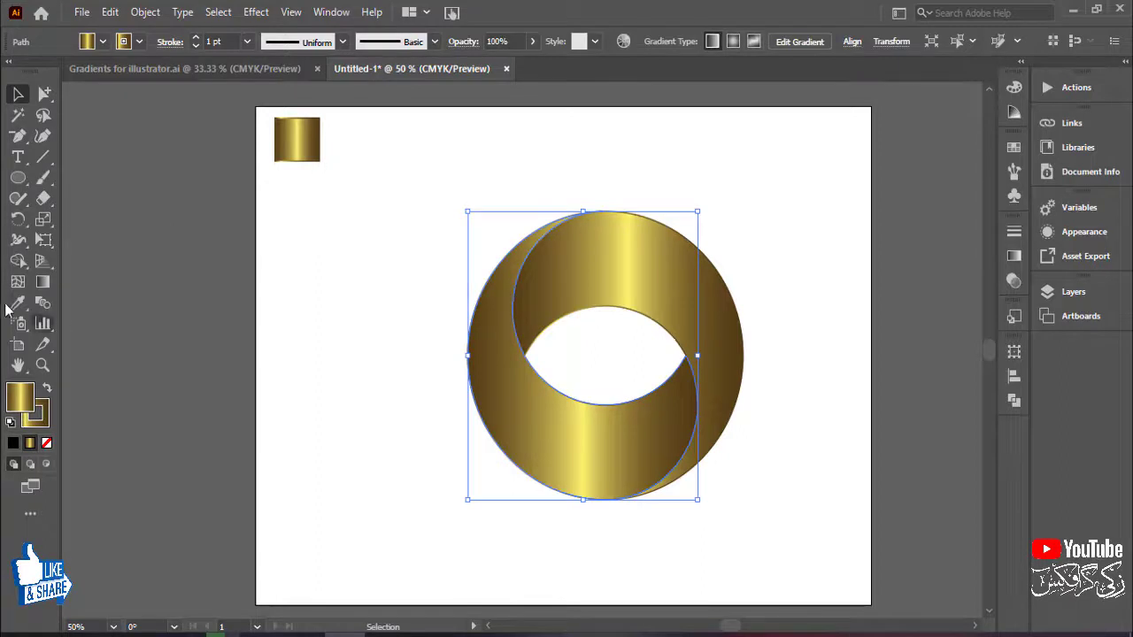
{"action": "left_click", "coordinate": [48, 282]}
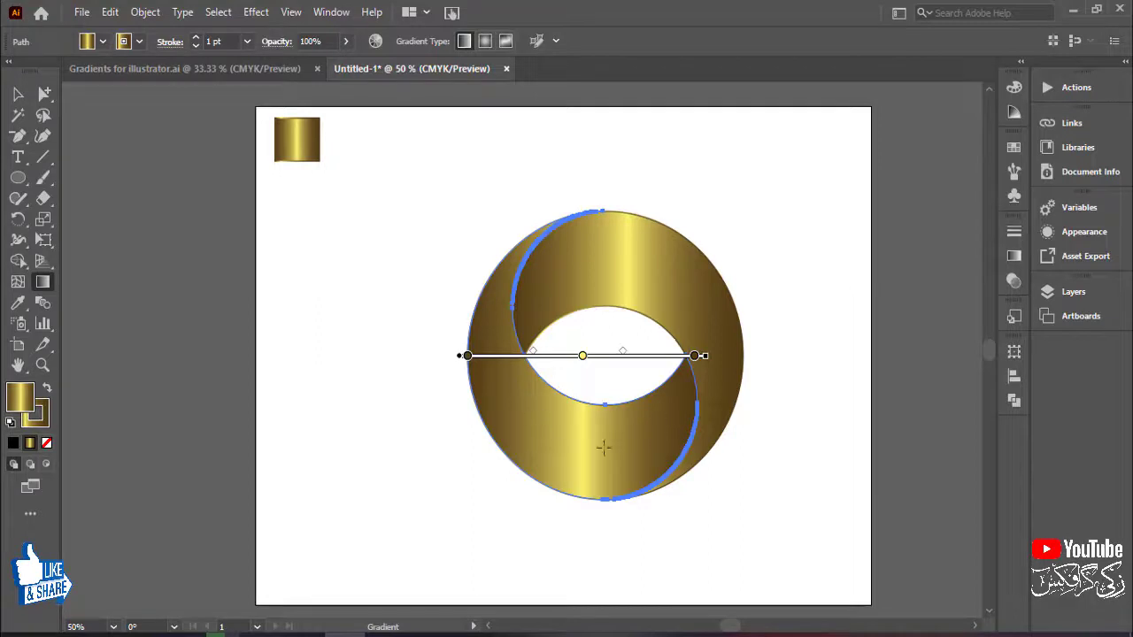
{"action": "left_click_drag", "start_coordinate": [544, 337], "coordinate": [658, 387]}
{"action": "mouse_move", "coordinate": [571, 348]}
{"action": "left_mouse_down"}
{"action": "mouse_move", "coordinate": [640, 400]}
{"action": "mouse_move", "coordinate": [639, 376]}
{"action": "left_mouse_up"}
{"action": "left_click_drag", "start_coordinate": [531, 335], "coordinate": [704, 397]}
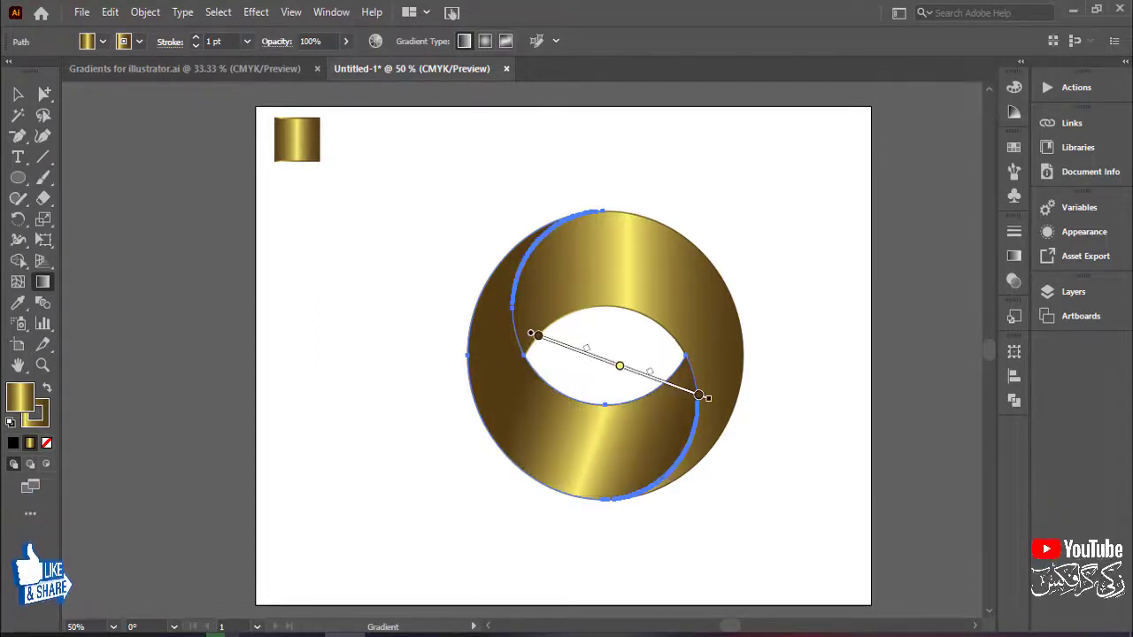
{"action": "mouse_move", "coordinate": [570, 357]}
{"action": "left_mouse_down"}
{"action": "mouse_move", "coordinate": [670, 357]}
{"action": "mouse_move", "coordinate": [699, 322]}
{"action": "left_mouse_up"}
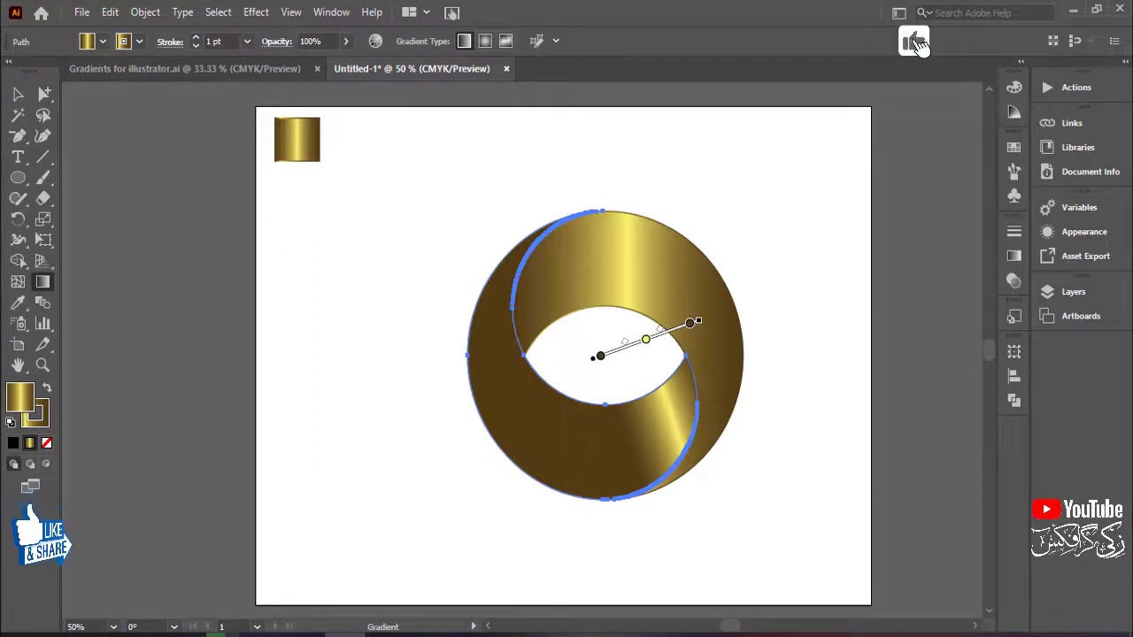
{"action": "left_click_drag", "start_coordinate": [554, 357], "coordinate": [747, 346]}
{"action": "left_click_drag", "start_coordinate": [518, 392], "coordinate": [639, 454]}
{"action": "left_click_drag", "start_coordinate": [592, 355], "coordinate": [693, 384]}
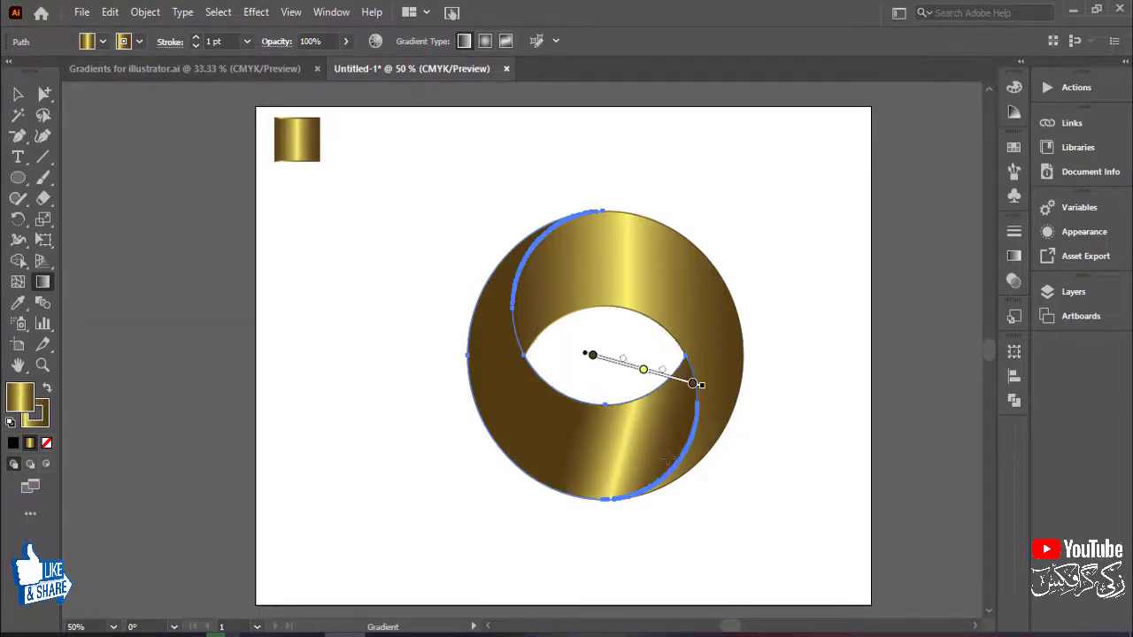
{"action": "left_click", "coordinate": [18, 93]}
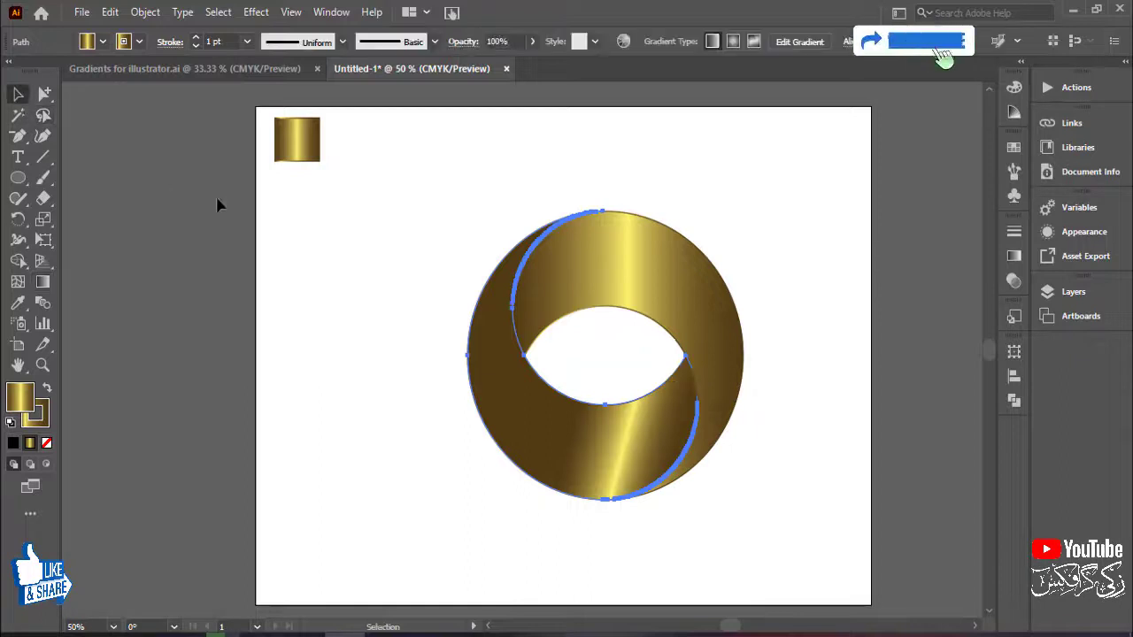
{"action": "left_click", "coordinate": [221, 203]}
Re-angle the right crescent's gradient so its highlight slopes down to the right
{"action": "left_click", "coordinate": [700, 256]}
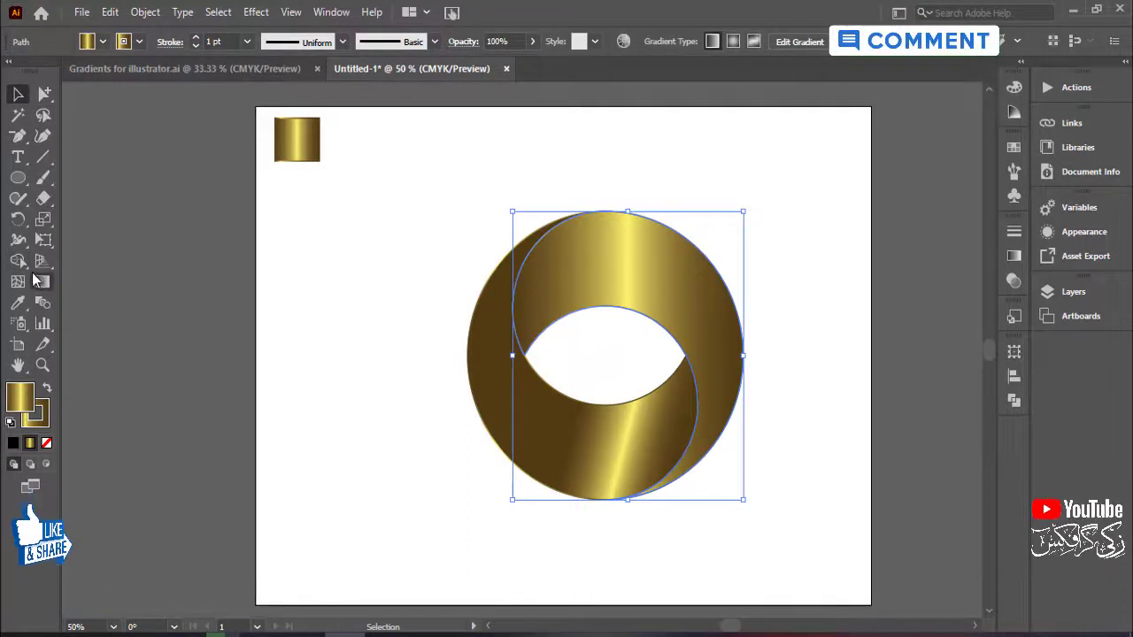
{"action": "left_click", "coordinate": [42, 283]}
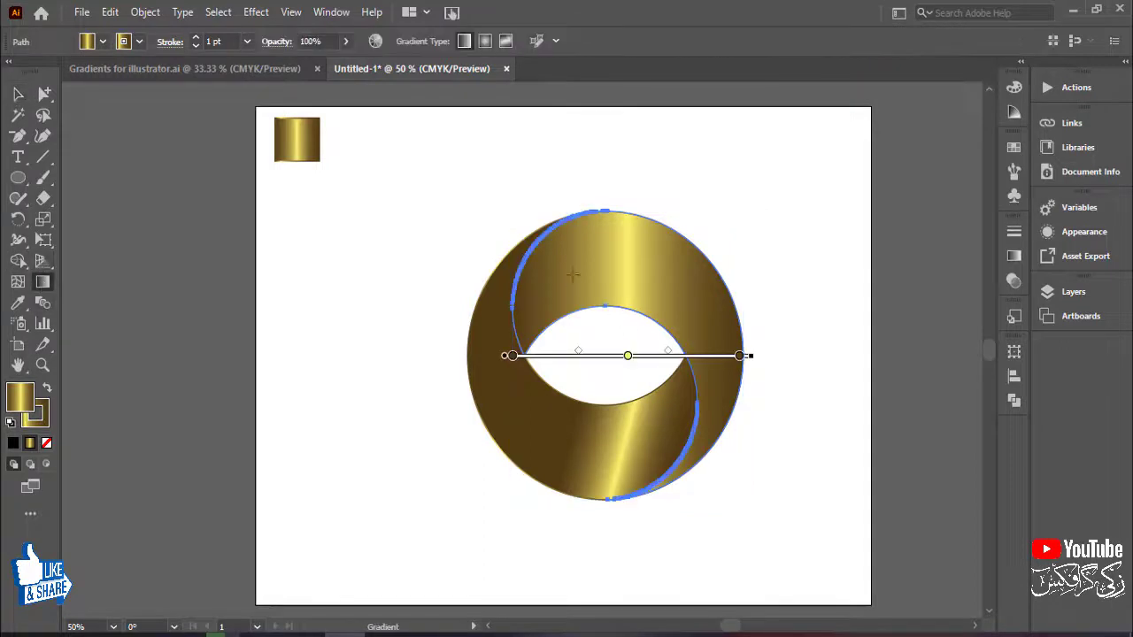
{"action": "left_click_drag", "start_coordinate": [556, 329], "coordinate": [696, 387]}
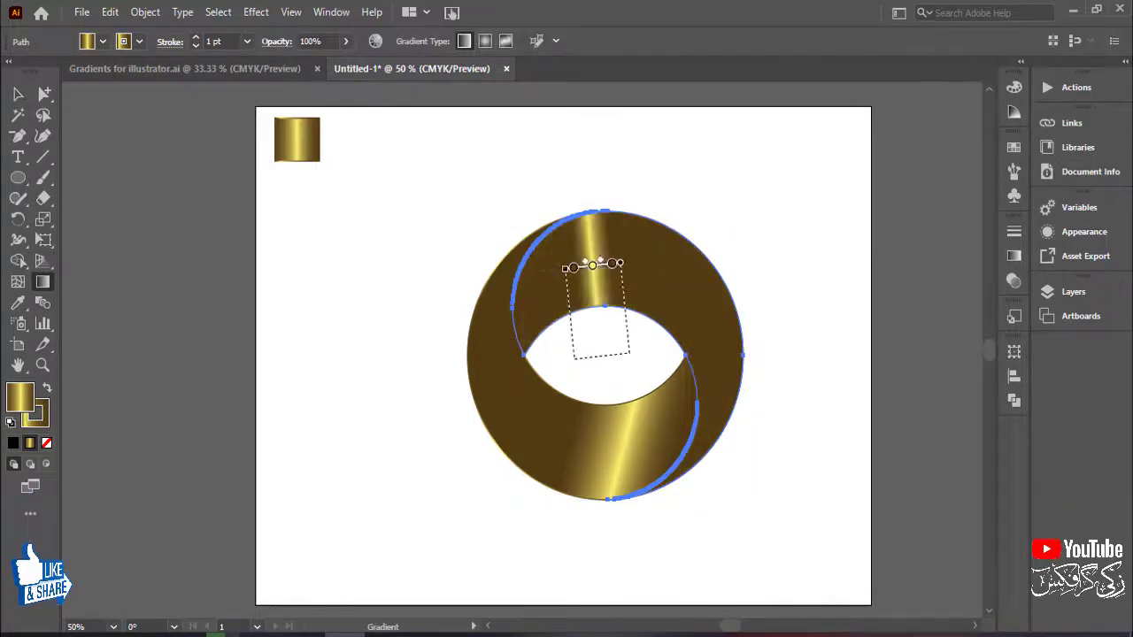
{"action": "left_click_drag", "start_coordinate": [515, 365], "coordinate": [651, 361]}
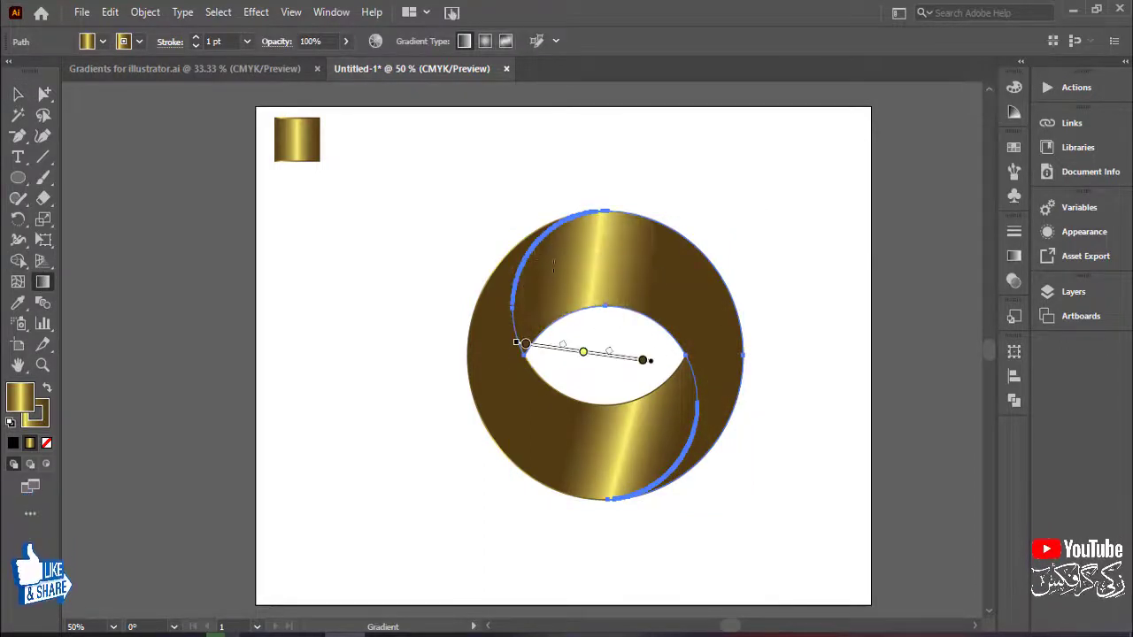
{"action": "left_click_drag", "start_coordinate": [554, 344], "coordinate": [554, 258]}
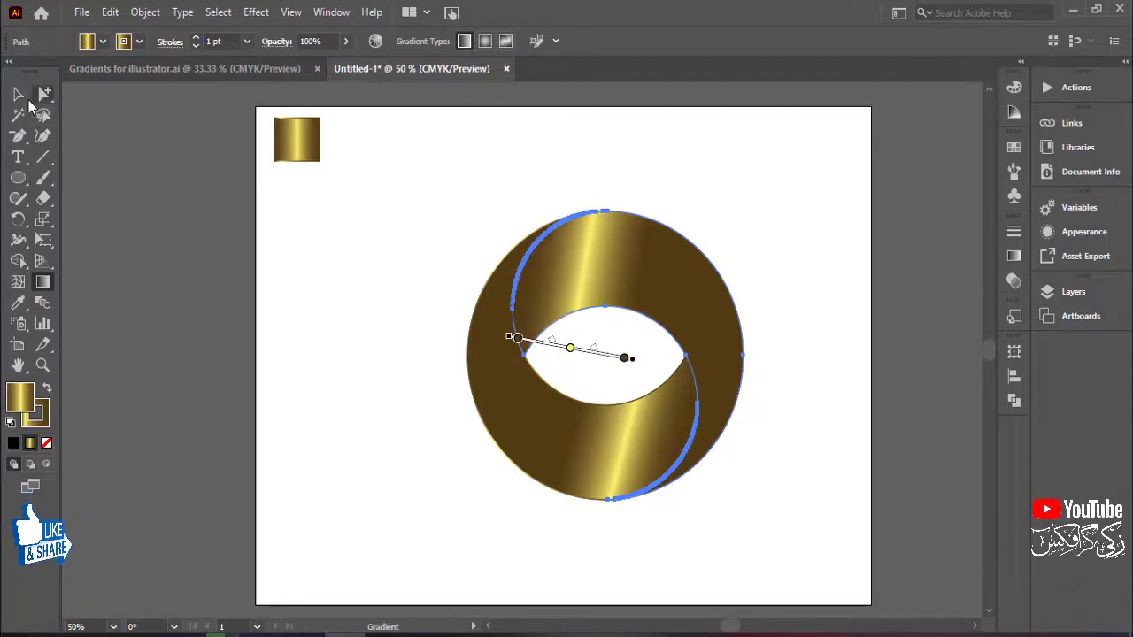
{"action": "key", "text": "v"}
{"action": "left_click", "coordinate": [795, 317]}
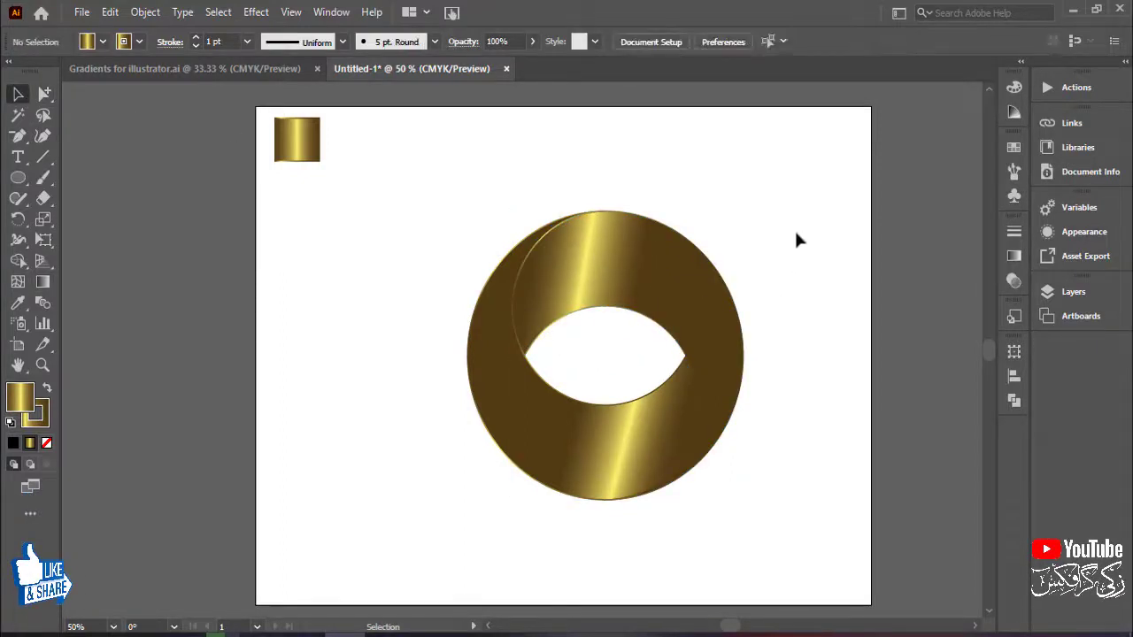
Set the stroke of both gold crescents to None, then deselect to view the ring
{"action": "left_click_drag", "start_coordinate": [805, 213], "coordinate": [412, 403]}
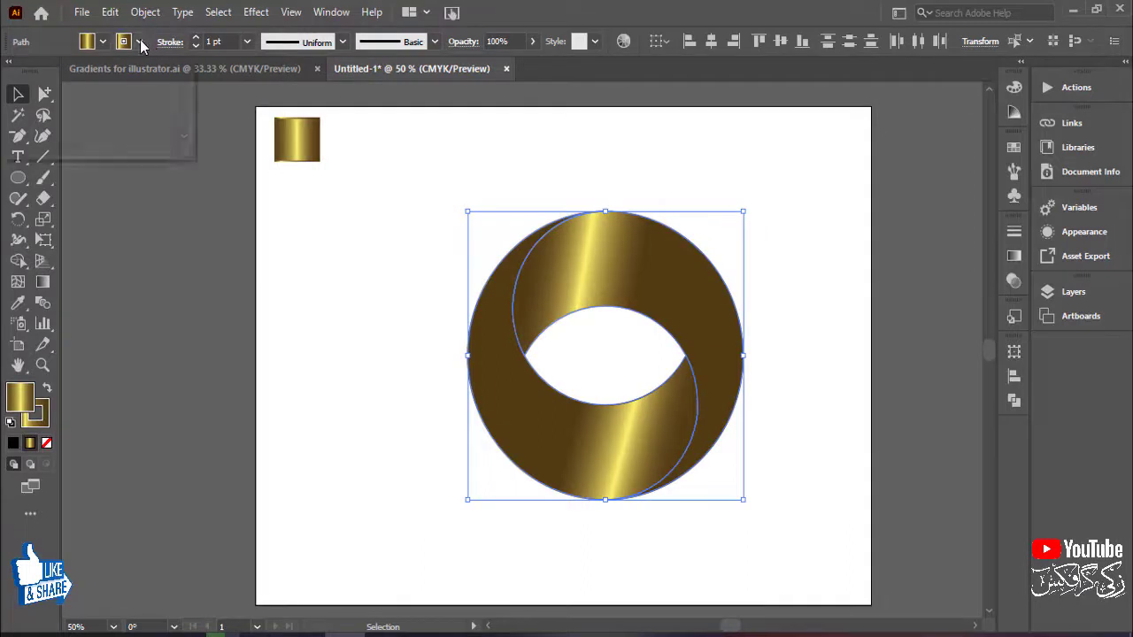
{"action": "left_click", "coordinate": [11, 72]}
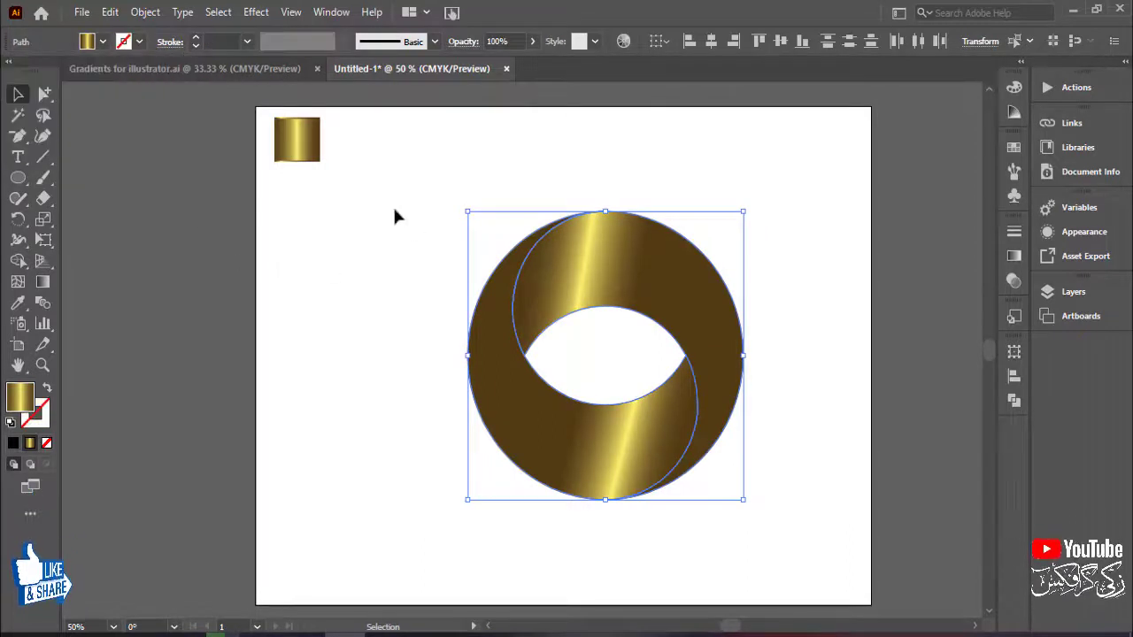
{"action": "left_click", "coordinate": [392, 231]}
{"action": "left_click_drag", "start_coordinate": [326, 226], "coordinate": [863, 472]}
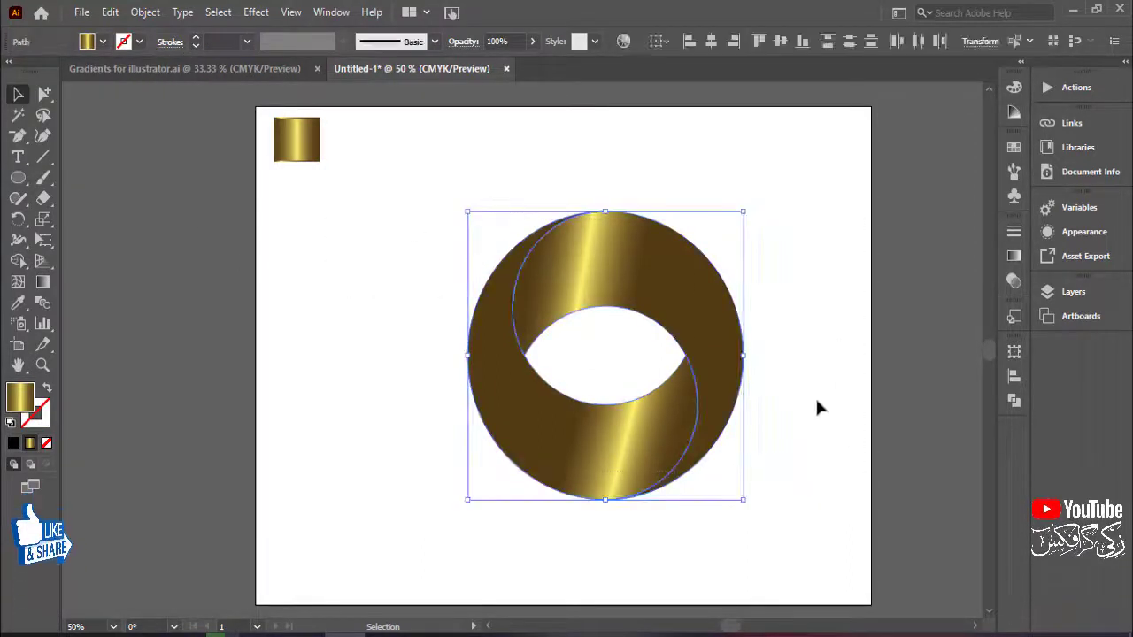
{"action": "left_click", "coordinate": [817, 407]}
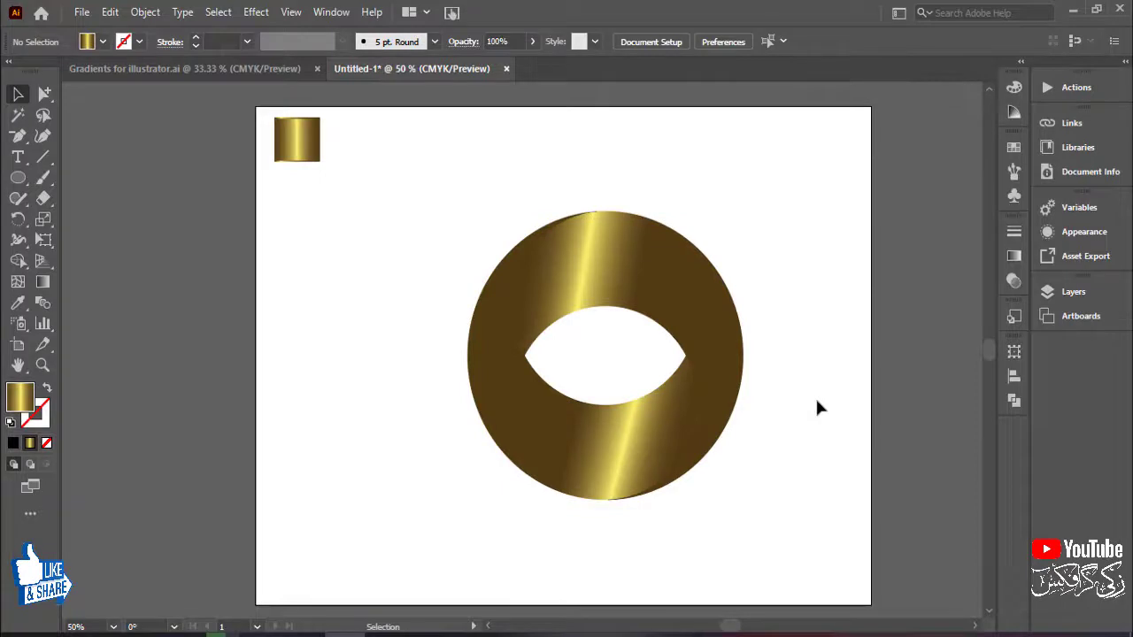